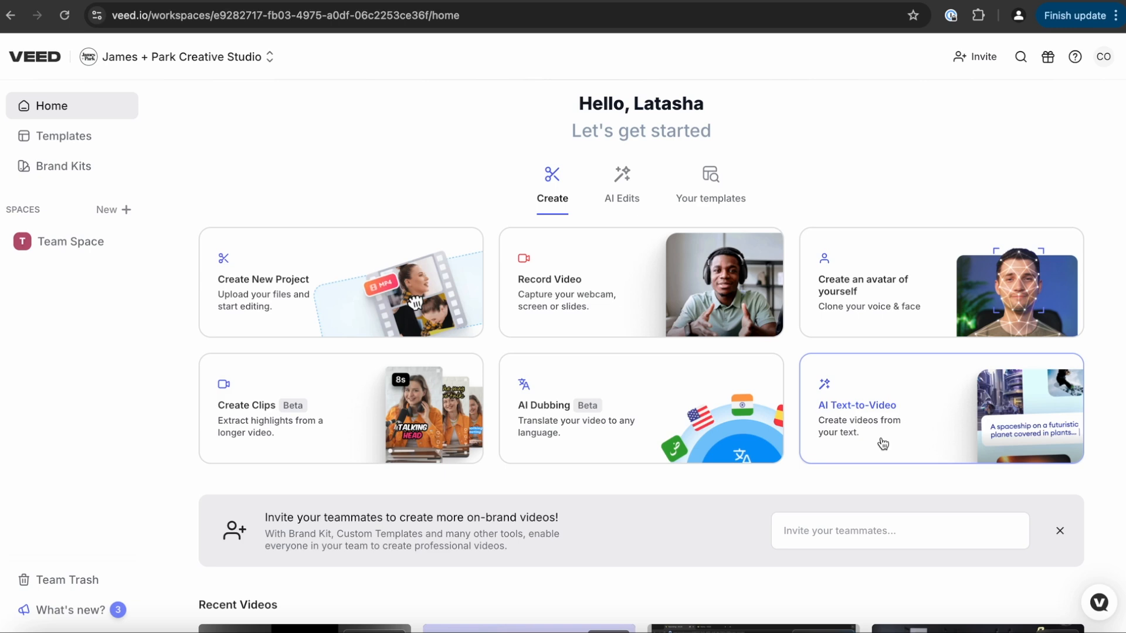
# View and dismiss the teammate invitation form, and browse the available video templates.
pyautogui.click(810, 531)
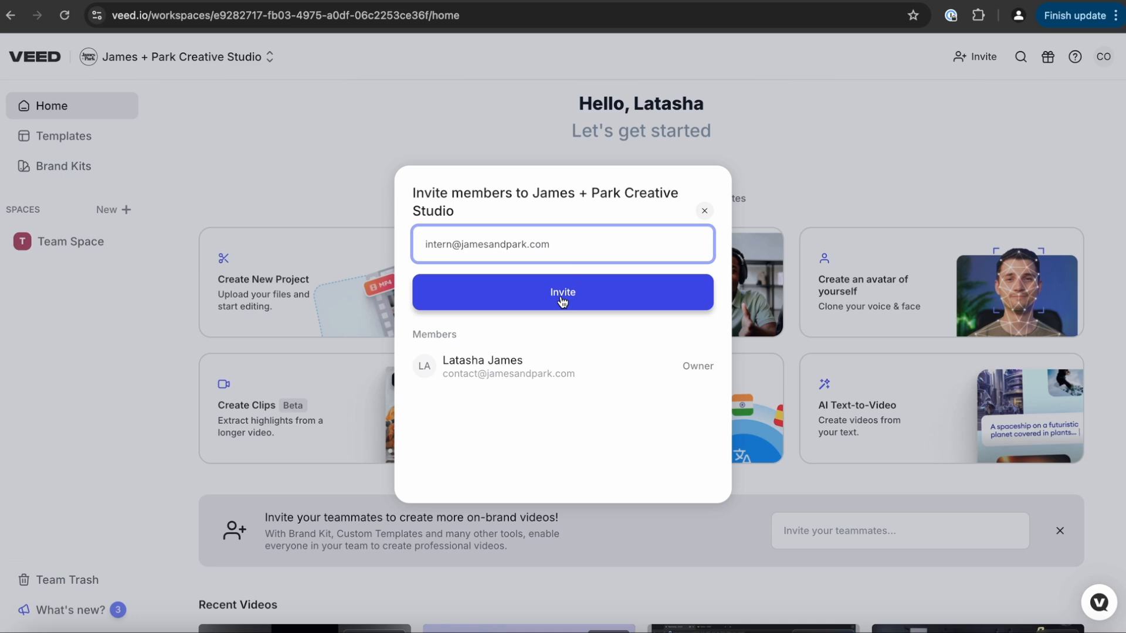
pyautogui.click(704, 211)
pyautogui.click(64, 136)
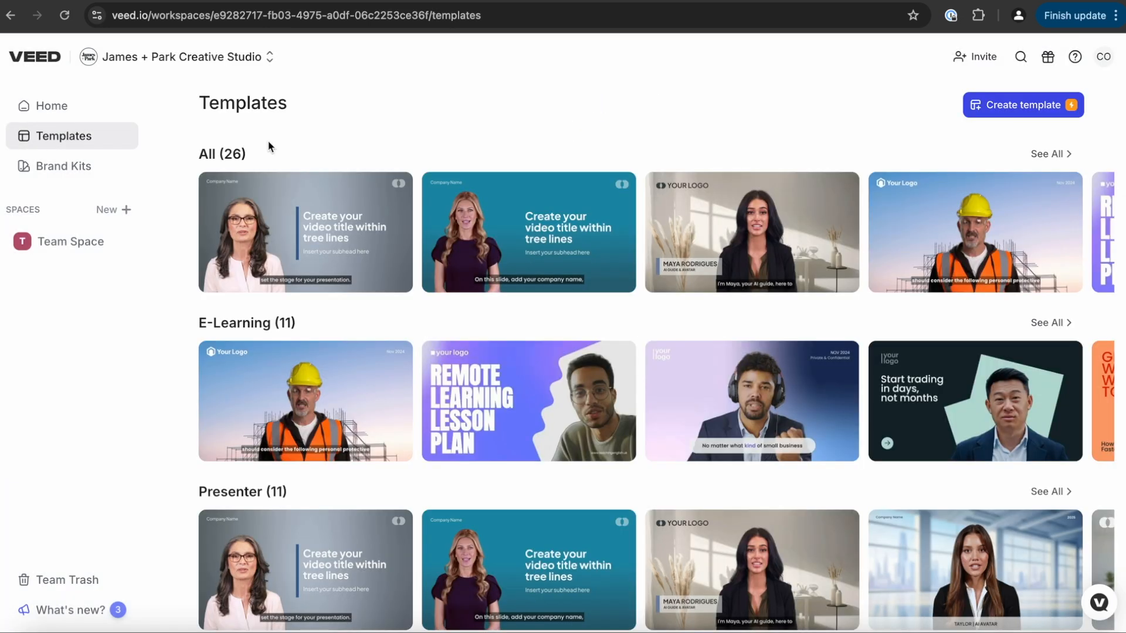
pyautogui.hscroll(5, 501, 260)
pyautogui.hscroll(10, 501, 261)
pyautogui.hscroll(5, 501, 261)
pyautogui.hscroll(5, 652, 254)
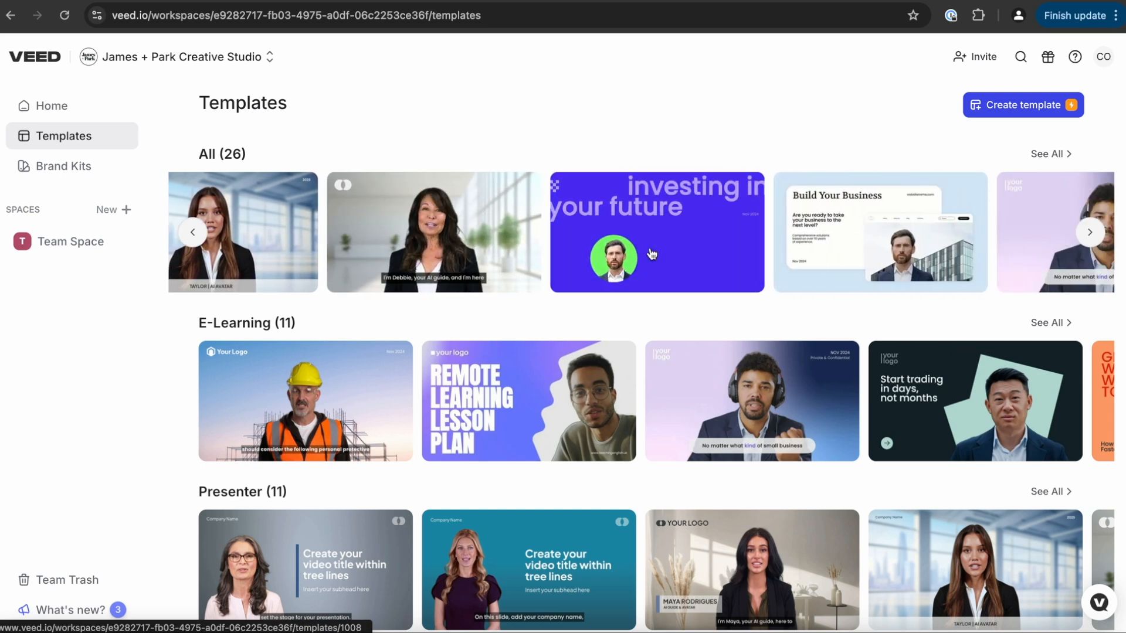
# Examine the fonts, colors, images, videos and audio sections of the My Workspace brand kit.
pyautogui.click(105, 173)
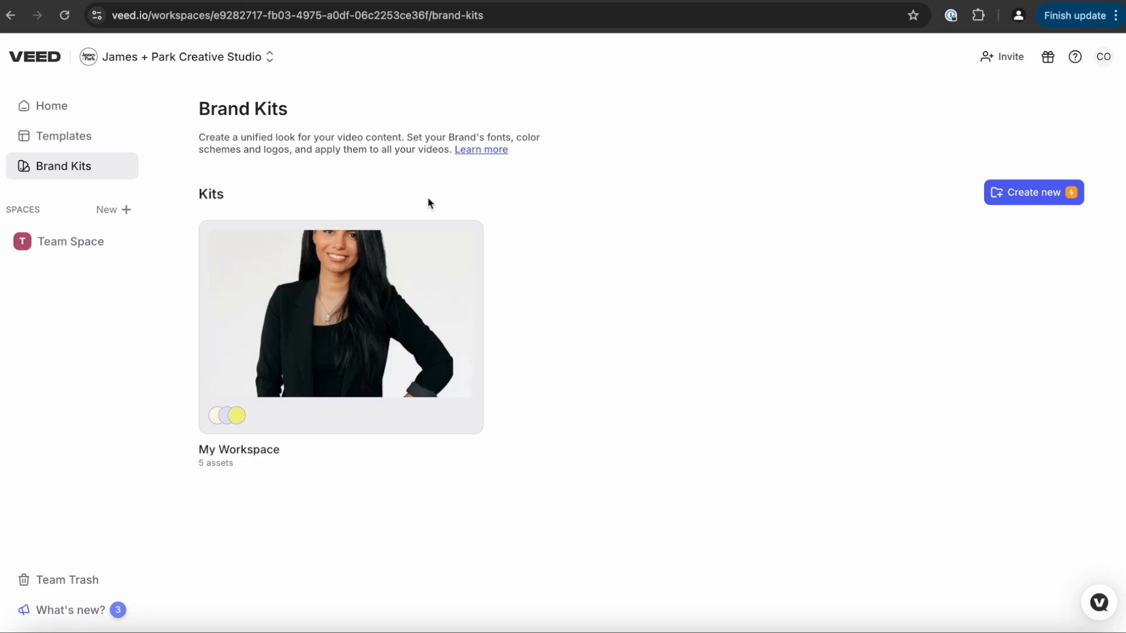
pyautogui.click(338, 334)
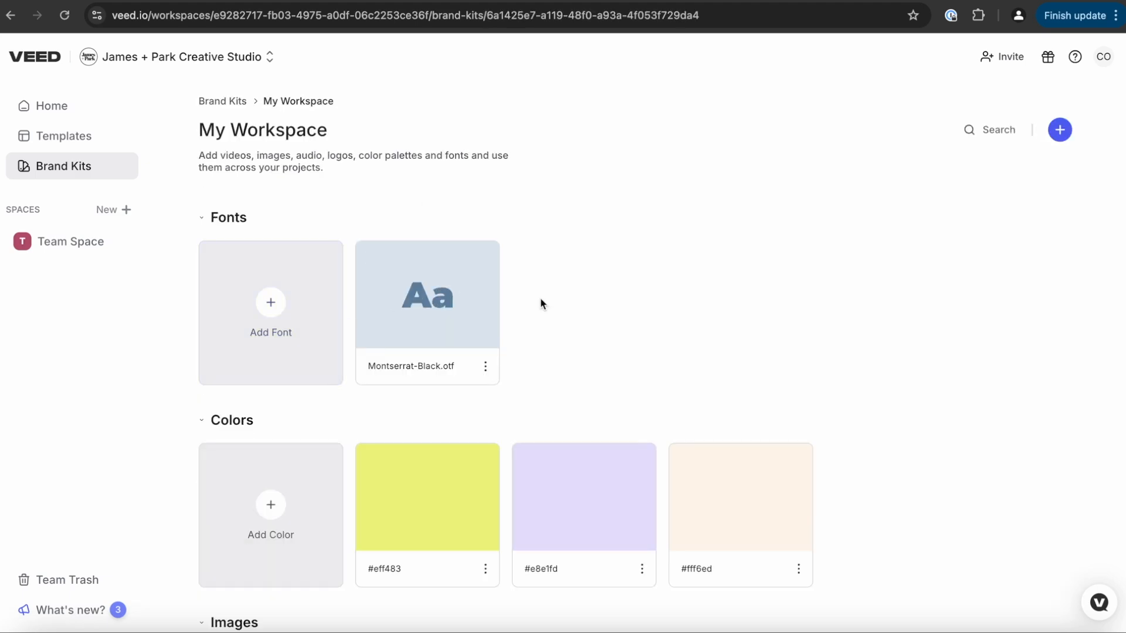
pyautogui.scroll(-4, 541, 304)
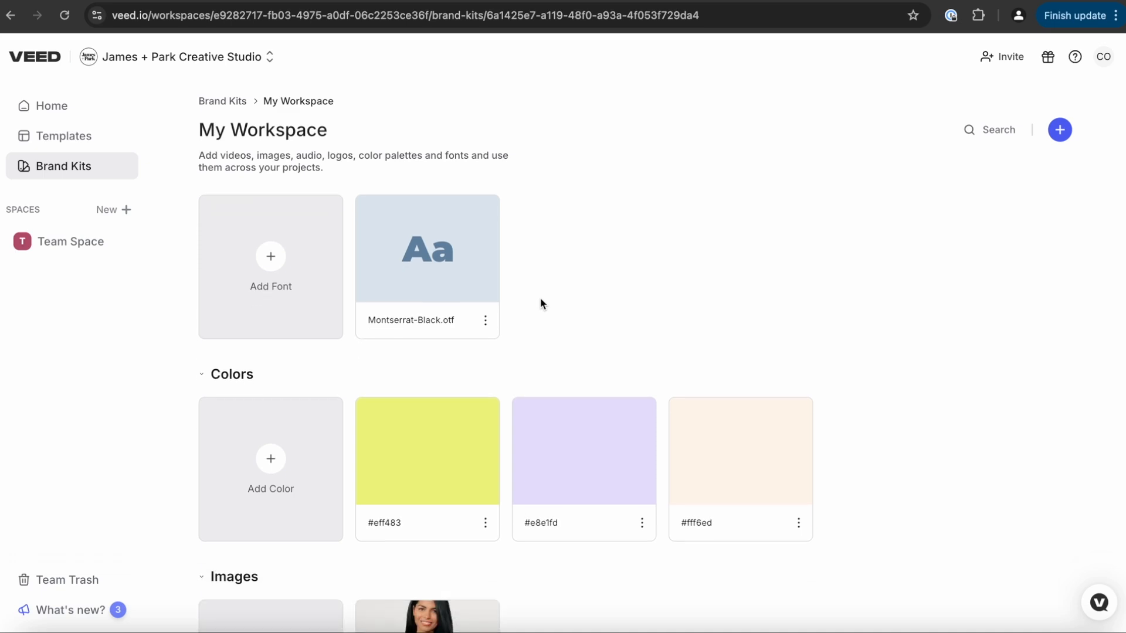
pyautogui.scroll(-3, 540, 303)
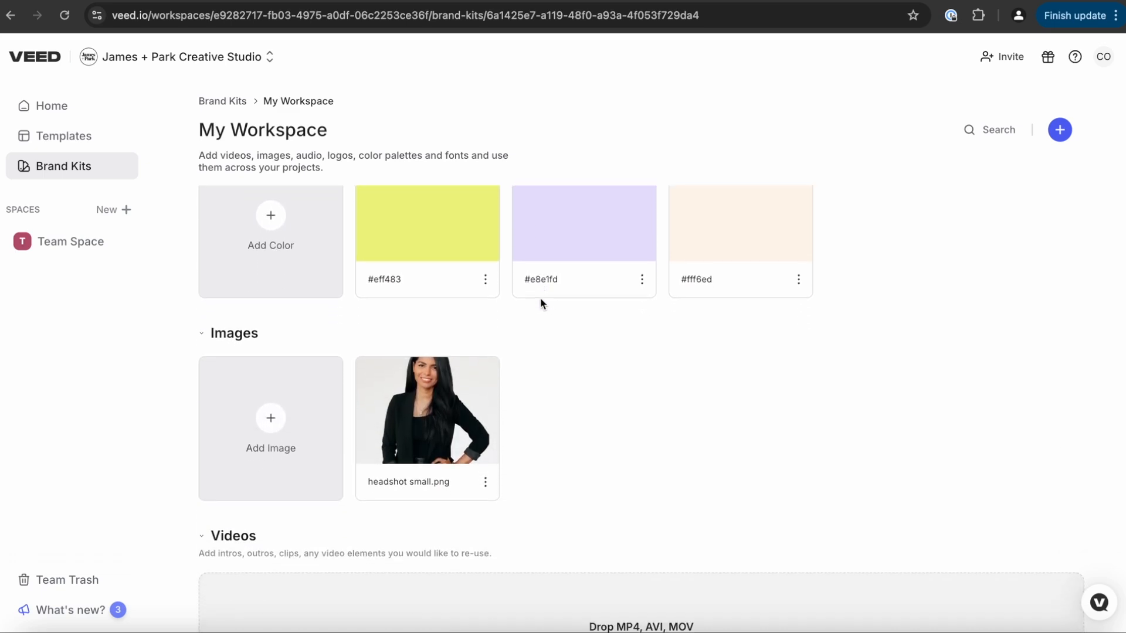
pyautogui.scroll(-3, 540, 303)
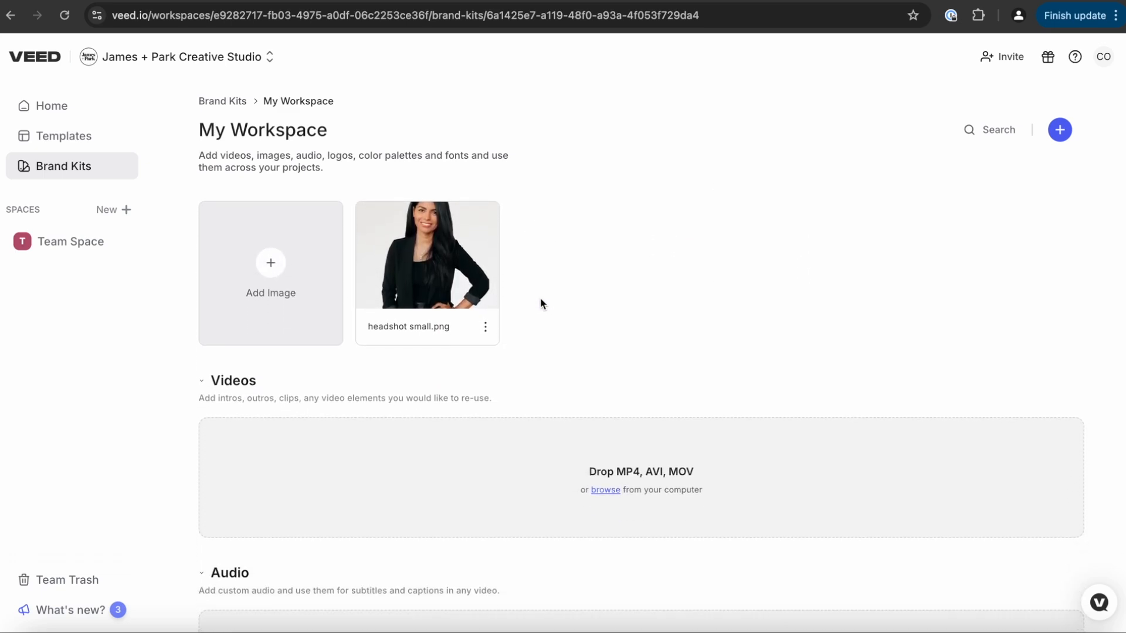
pyautogui.scroll(-1, 541, 303)
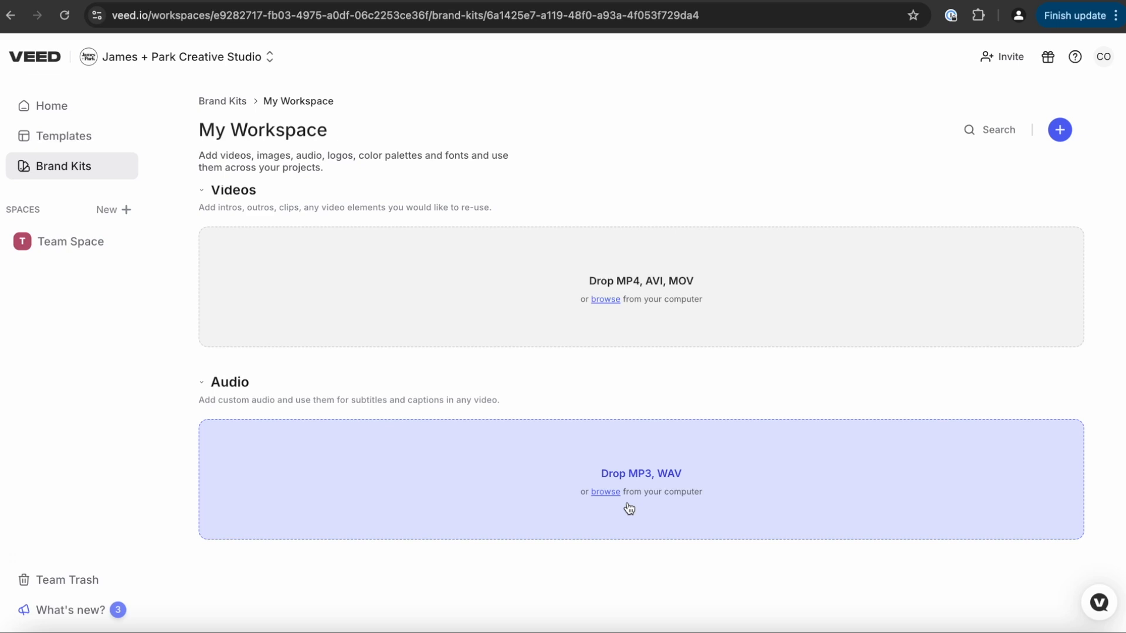
# Create a new project from the home page and upload DSC_0412.MP4, DSC_0414.MP4 and DSC_0415.MP4.
pyautogui.click(58, 103)
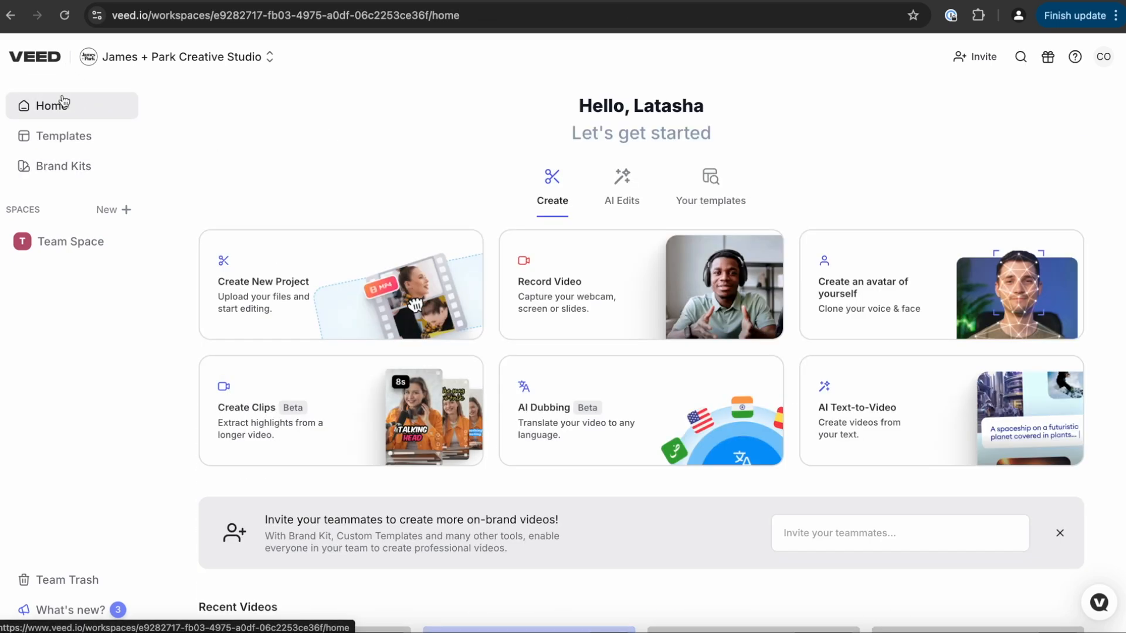
pyautogui.click(354, 298)
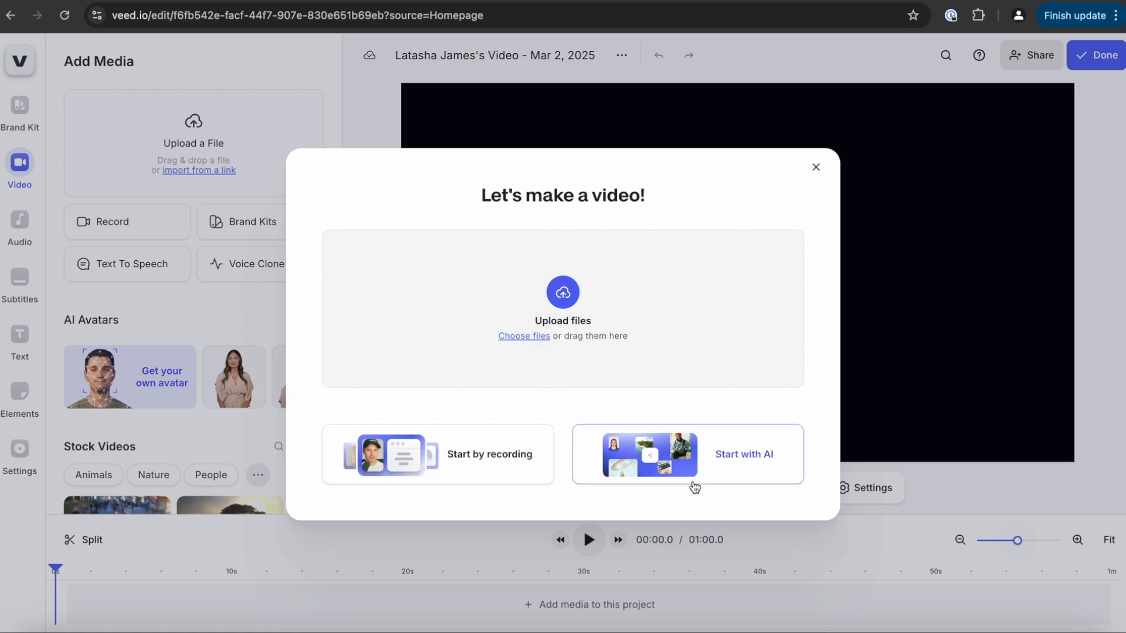
pyautogui.click(535, 335)
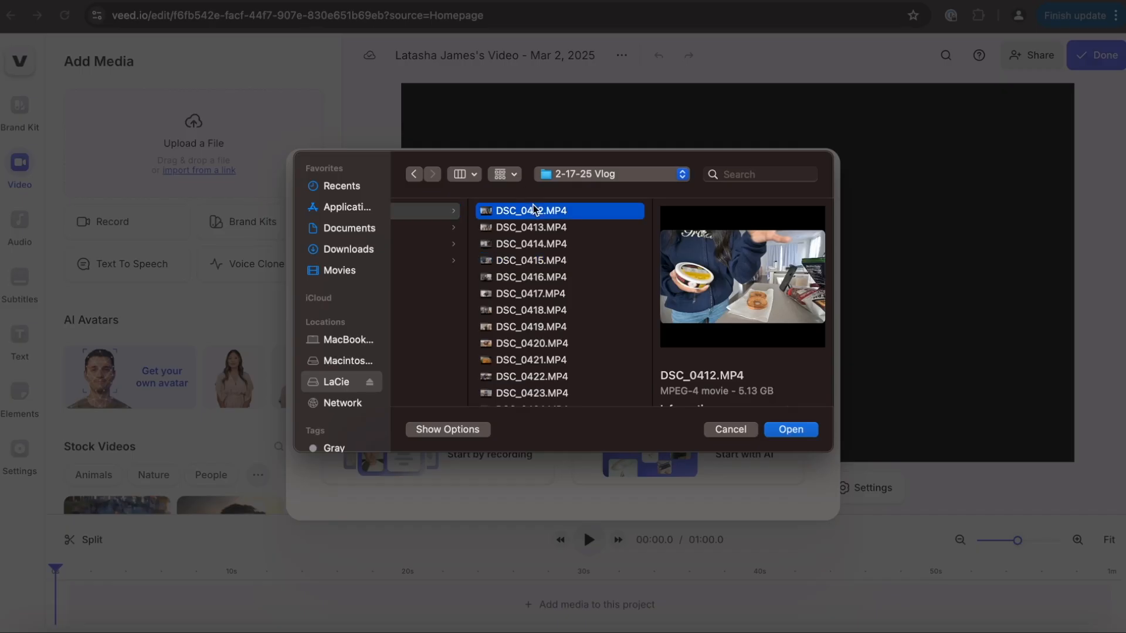
pyautogui.keyDown('super'); pyautogui.click(534, 248); pyautogui.keyUp('super')
pyautogui.keyDown('super'); pyautogui.click(532, 262); pyautogui.keyUp('super')
pyautogui.press('Return')
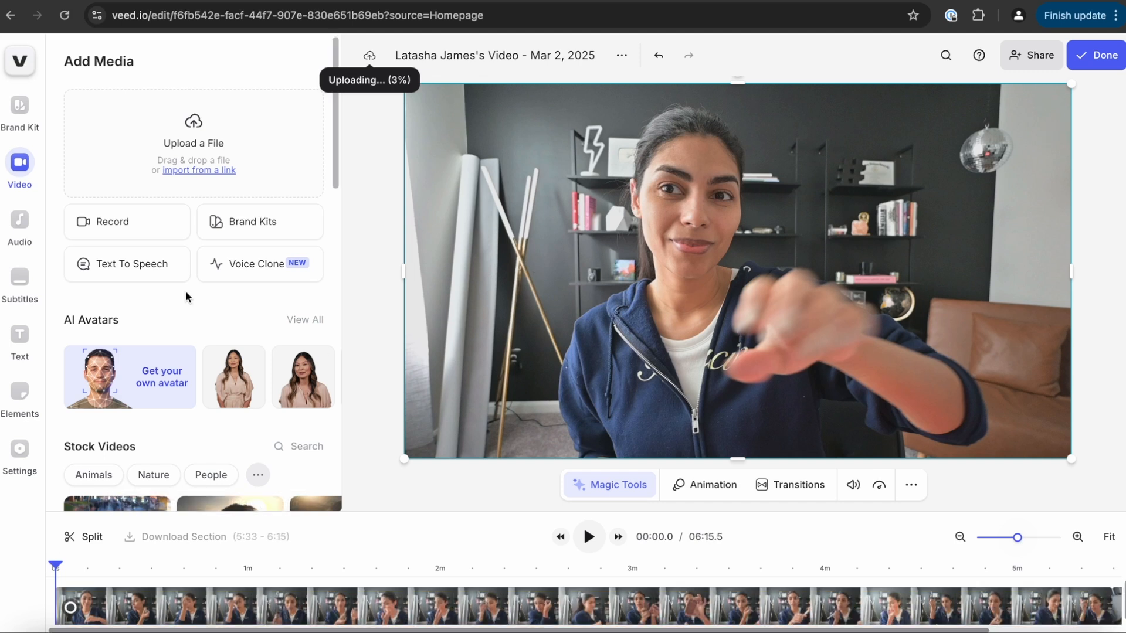
# Try placing headshot small.png from the brand kit as a small overlay in the upper-left corner of the video.
pyautogui.click(242, 223)
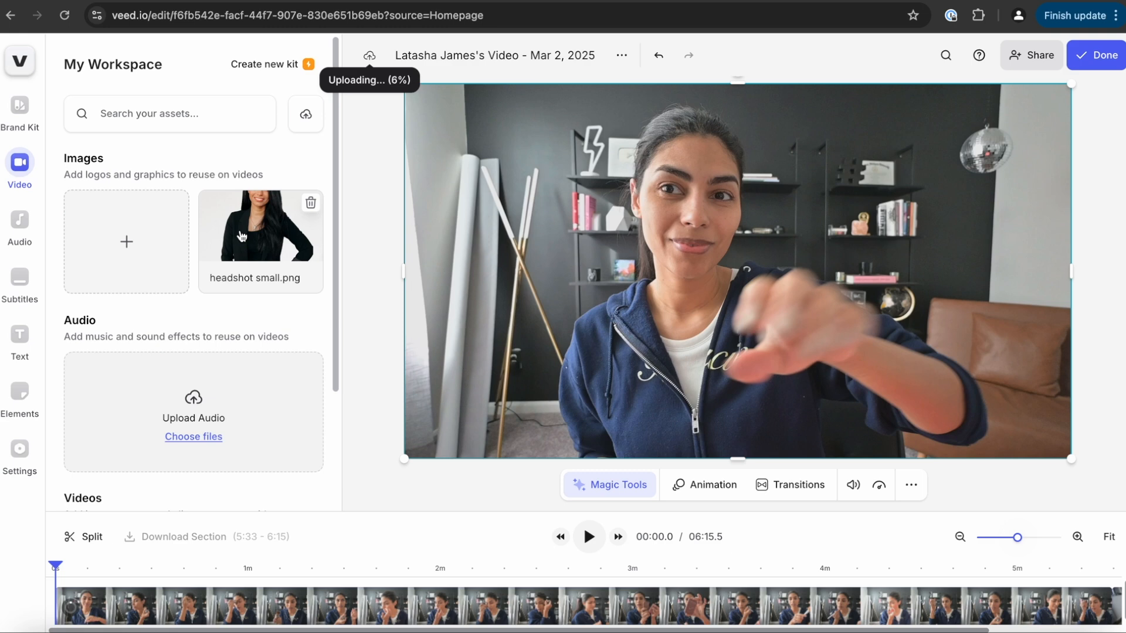
pyautogui.click(242, 236)
pyautogui.moveTo(737, 259); pyautogui.dragTo(527, 197)
pyautogui.moveTo(615, 286); pyautogui.dragTo(575, 240)
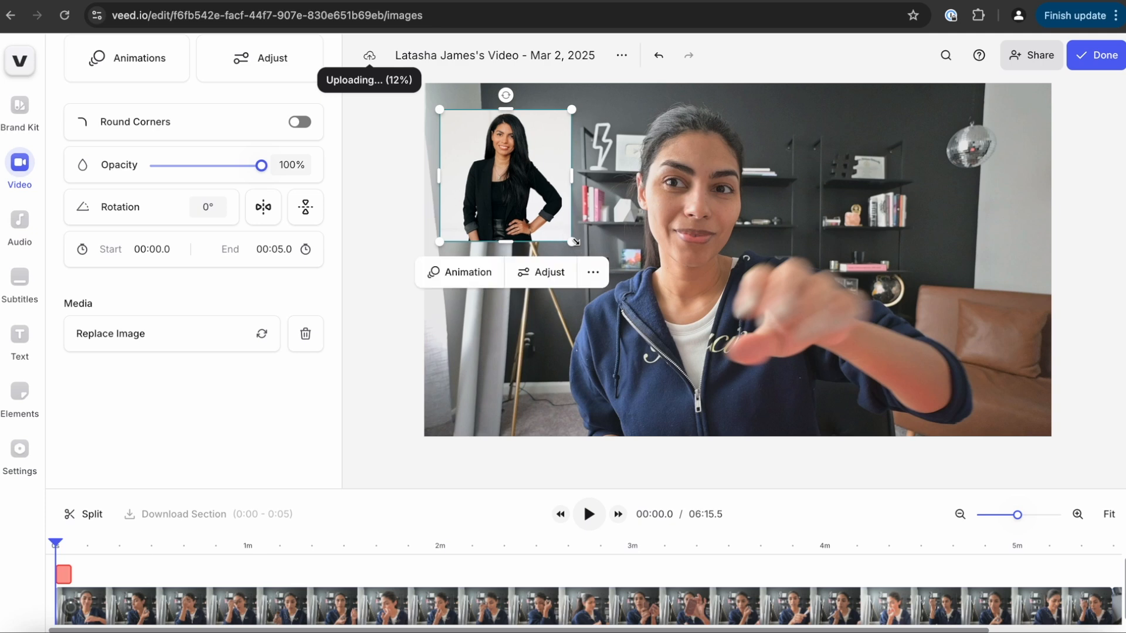
pyautogui.click(343, 353)
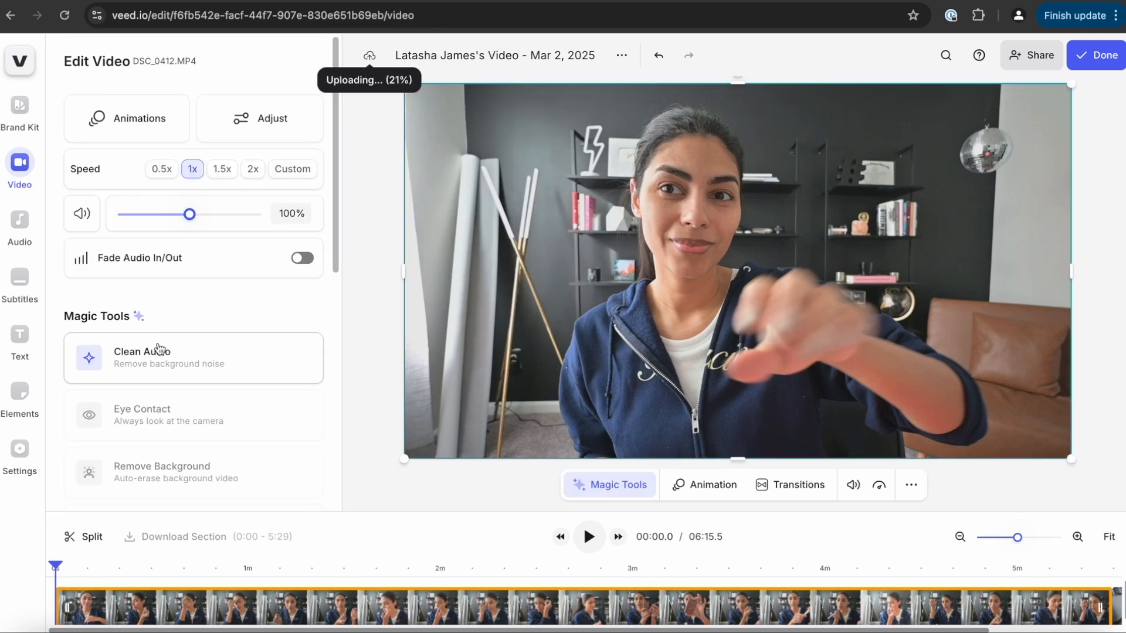
# Run Magic Cut on the DSC_0412.MP4 clip to remove silences, filler words and bad takes.
pyautogui.scroll(-3, 158, 350)
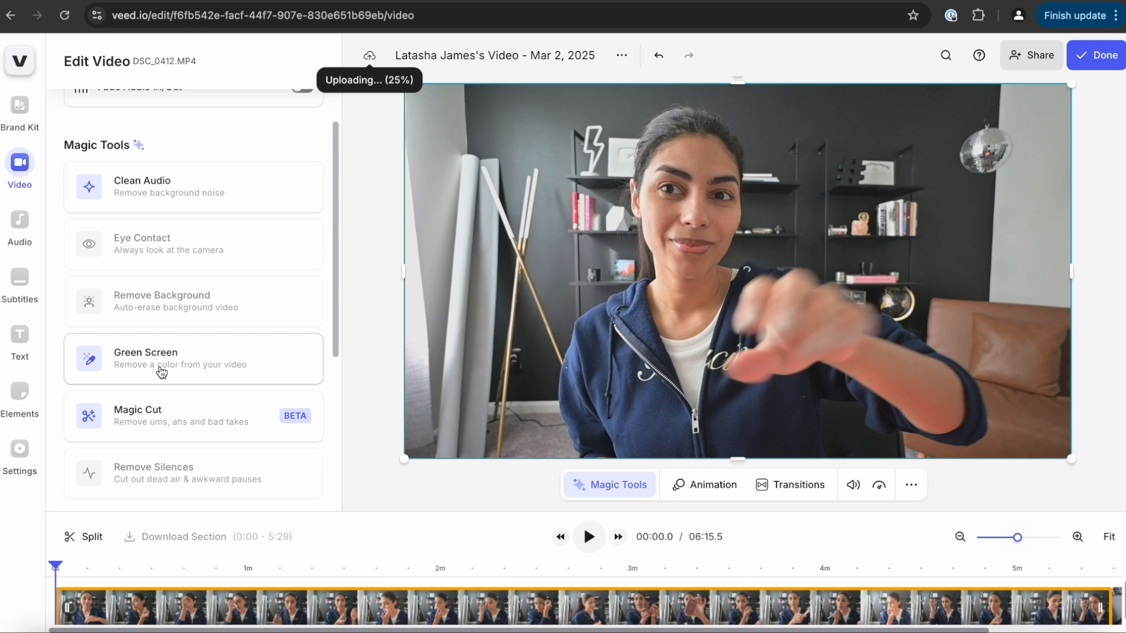
pyautogui.scroll(-1, 162, 373)
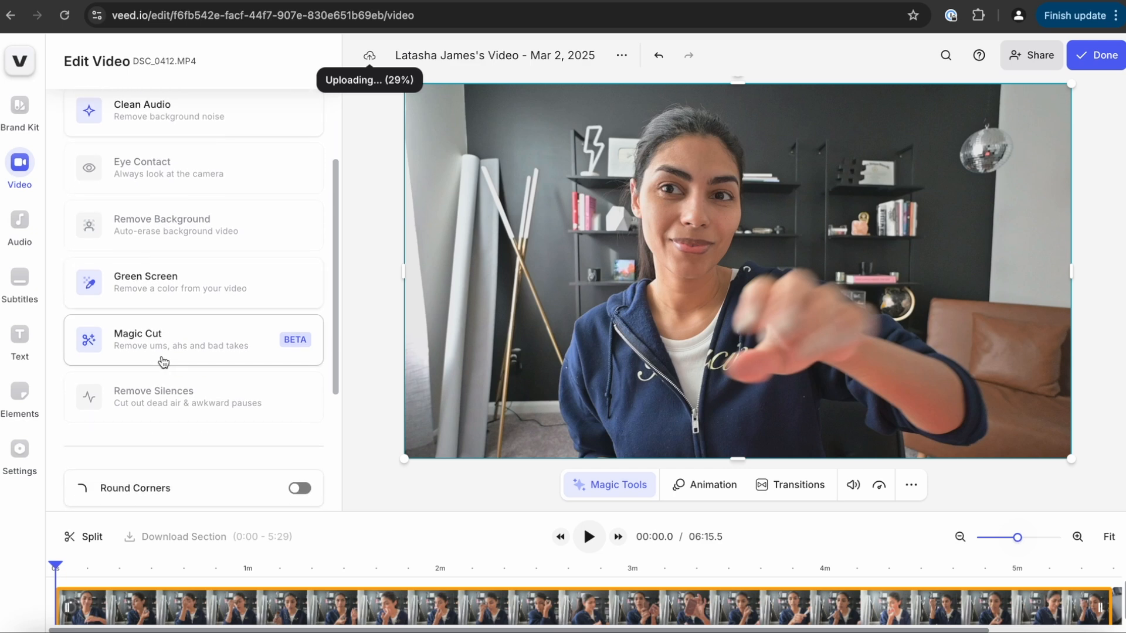
pyautogui.scroll(-4, 163, 361)
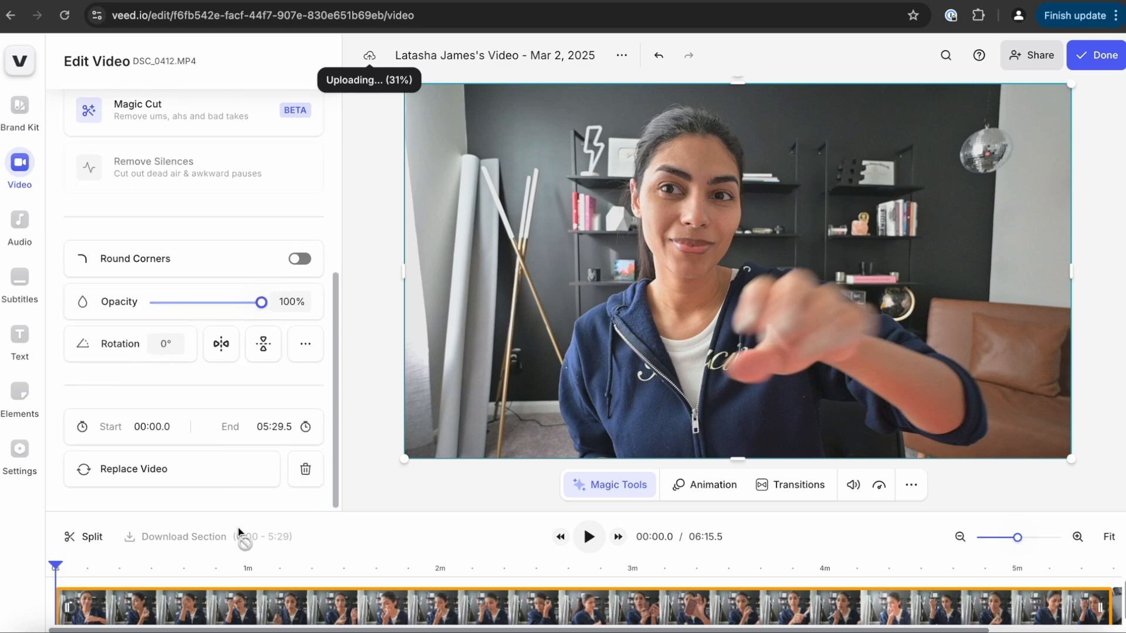
pyautogui.hscroll(2, 241, 571)
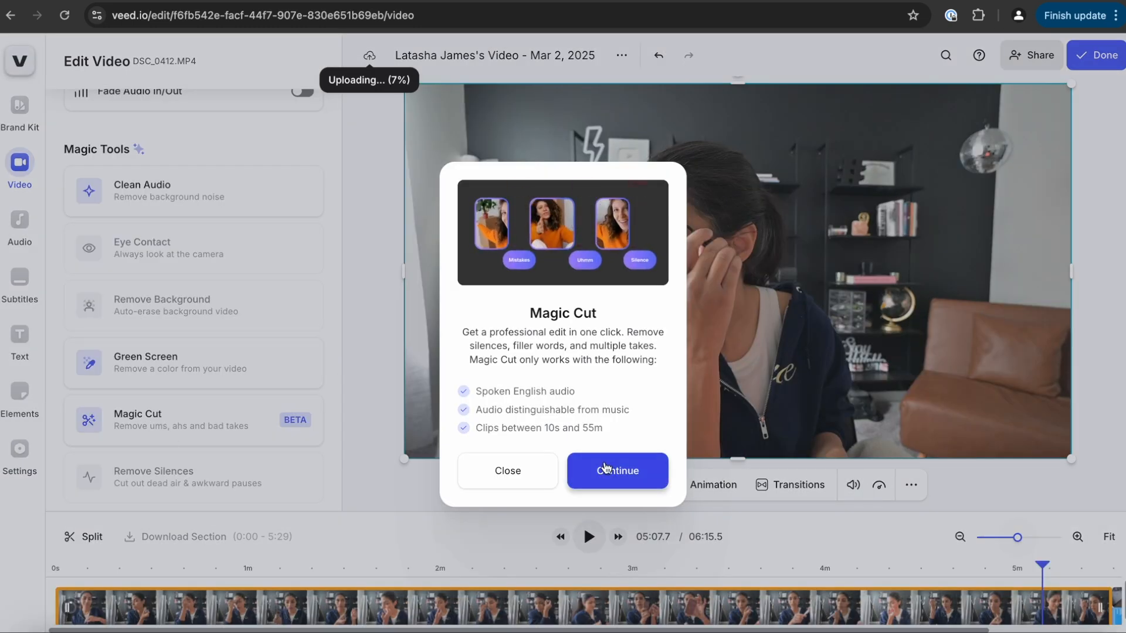
pyautogui.click(604, 469)
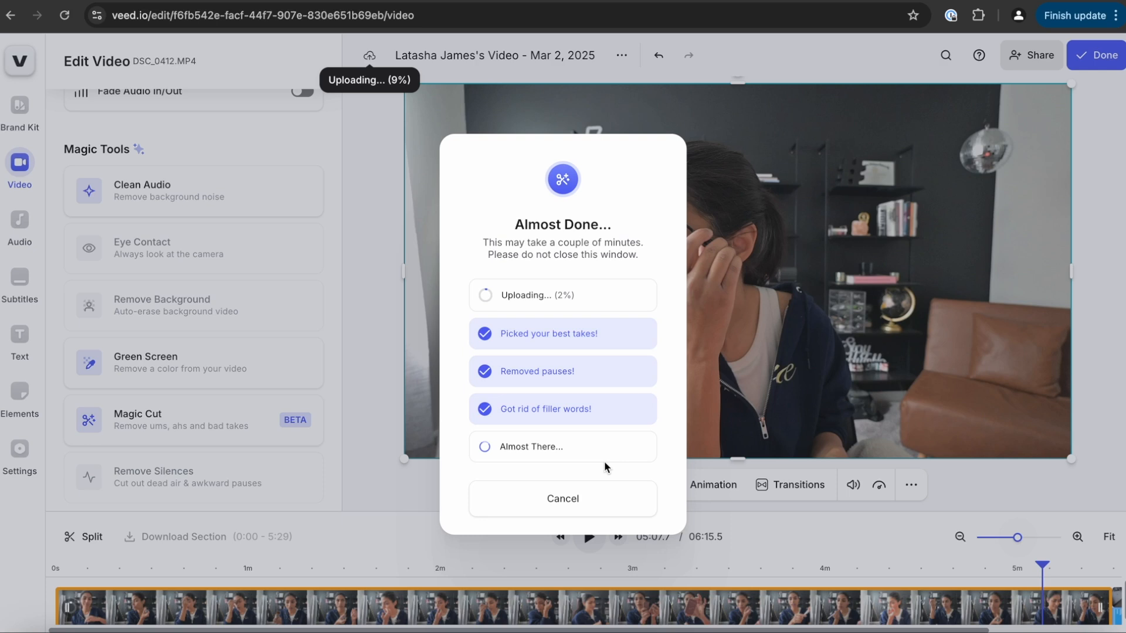
# Move the DSC_0414.MP4 and DSC_0415.MP4 clips earlier to close the gap after the edited first clip.
pyautogui.click(1010, 538)
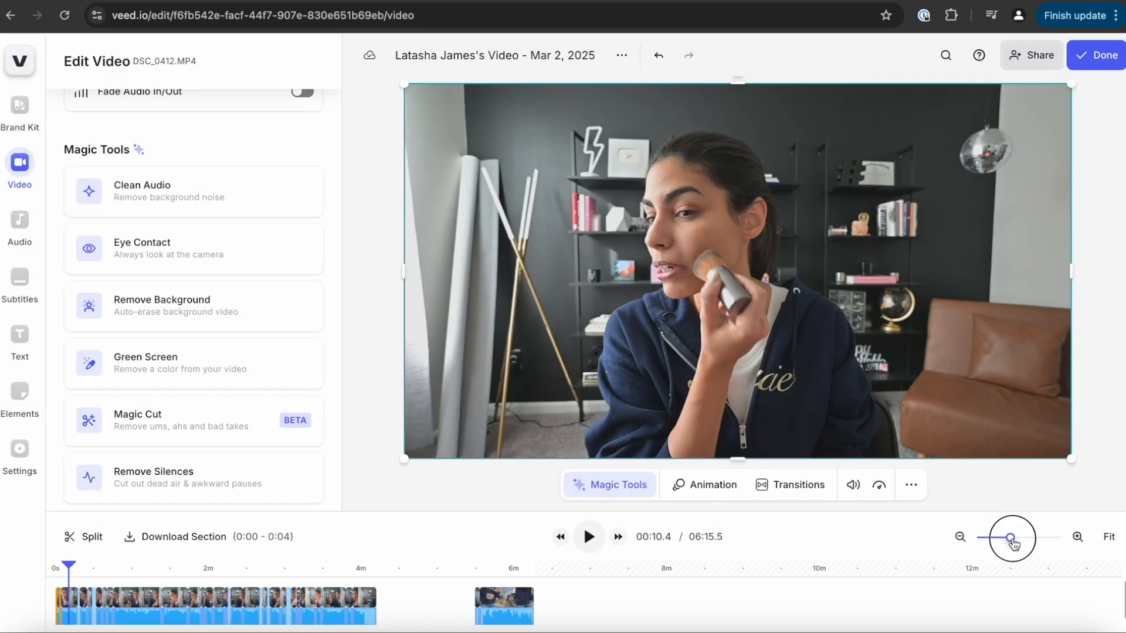
pyautogui.moveTo(1014, 544); pyautogui.dragTo(1017, 544)
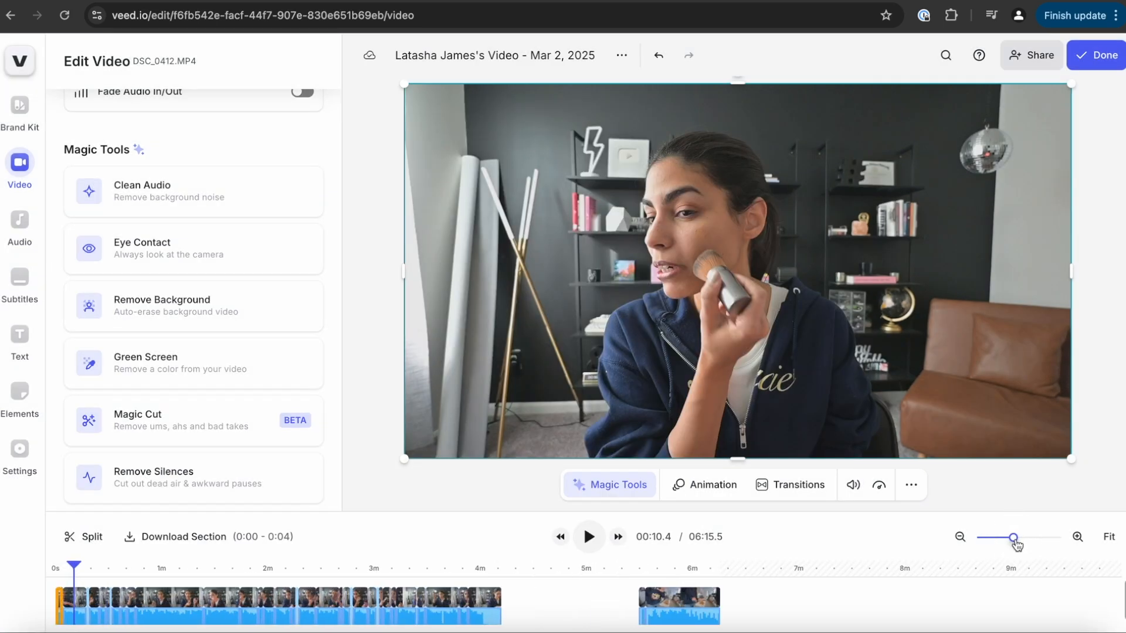
pyautogui.moveTo(643, 600); pyautogui.dragTo(509, 607)
pyautogui.moveTo(678, 604); pyautogui.dragTo(545, 604)
# Split the DSC_0415.MP4 clip at 04:24.9, delete the part before the split and close the resulting gap.
pyautogui.click(498, 569)
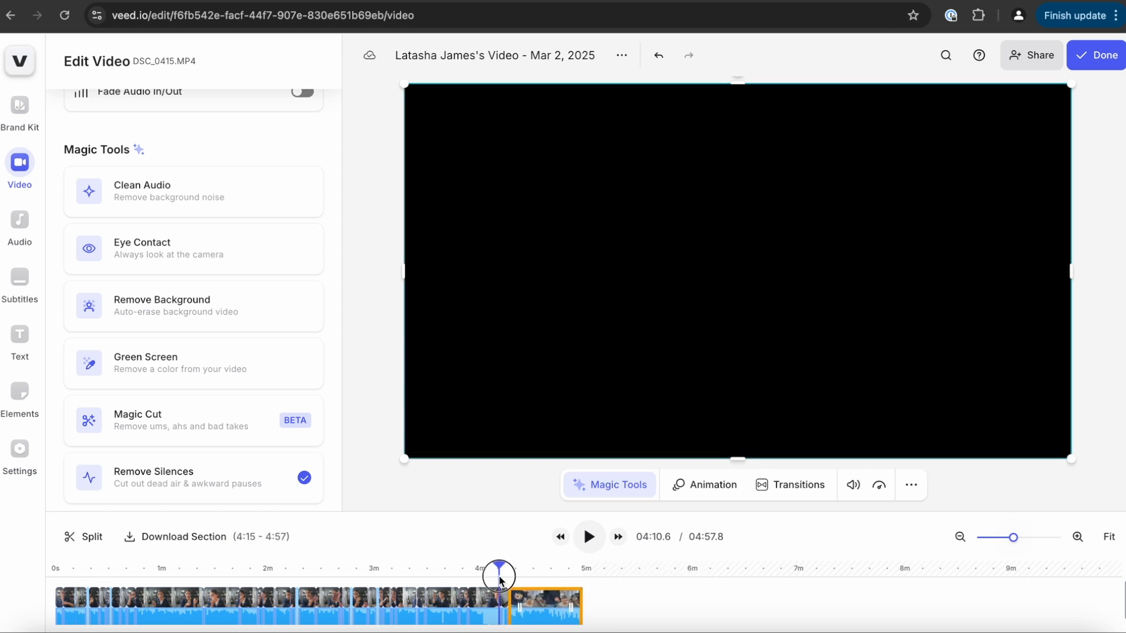
pyautogui.press('space')
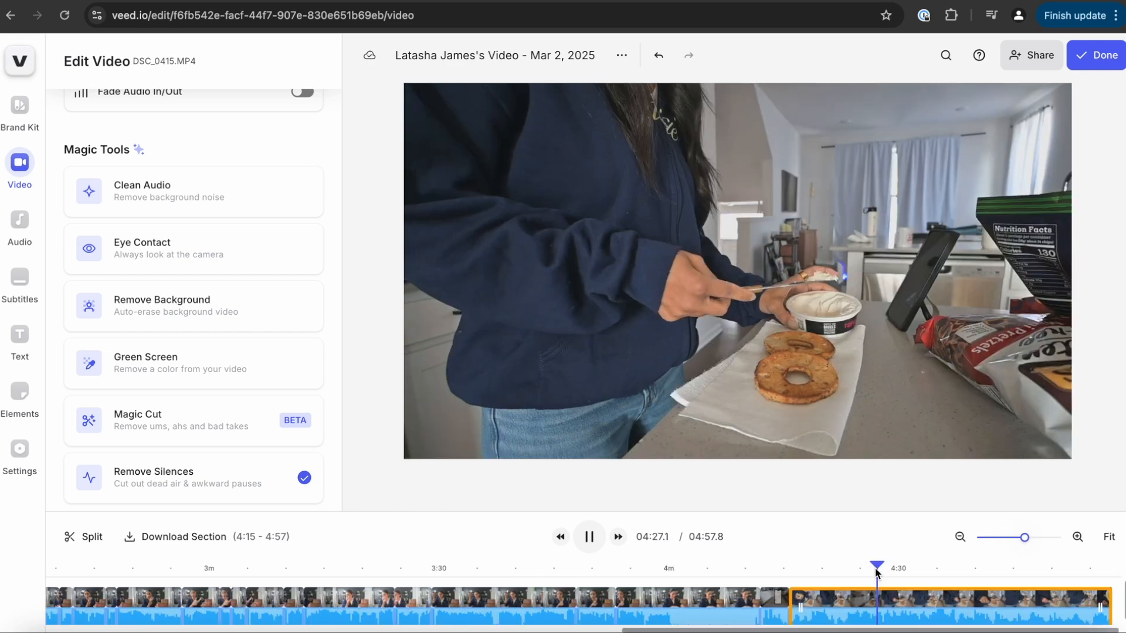
pyautogui.moveTo(876, 572); pyautogui.dragTo(862, 576)
pyautogui.rightClick(863, 613)
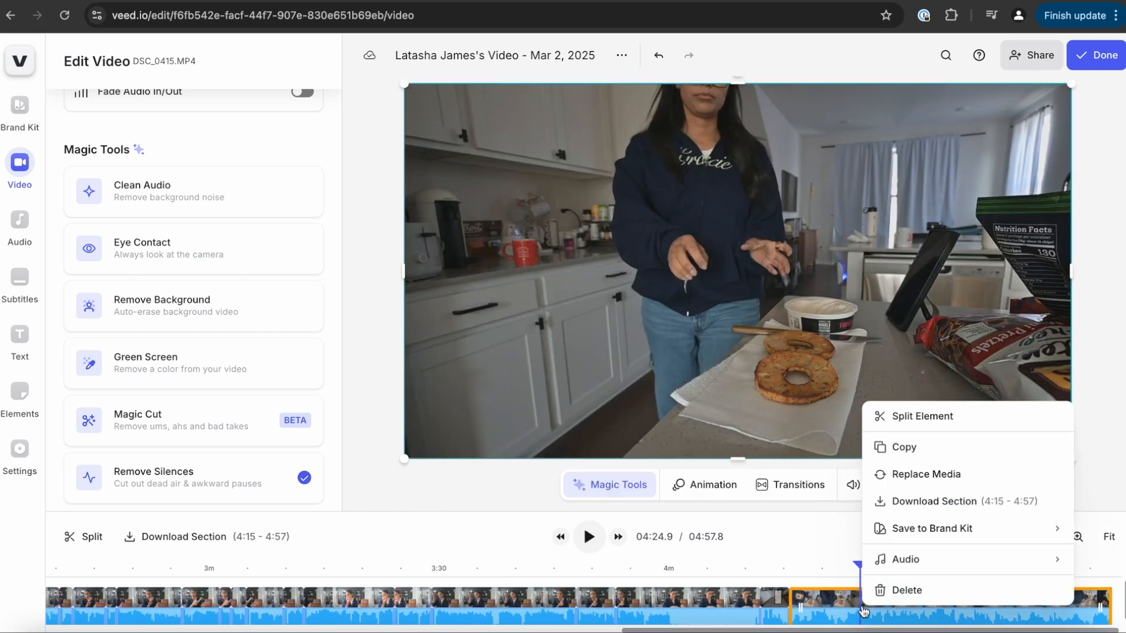
pyautogui.click(892, 416)
pyautogui.click(822, 605)
pyautogui.press('Delete')
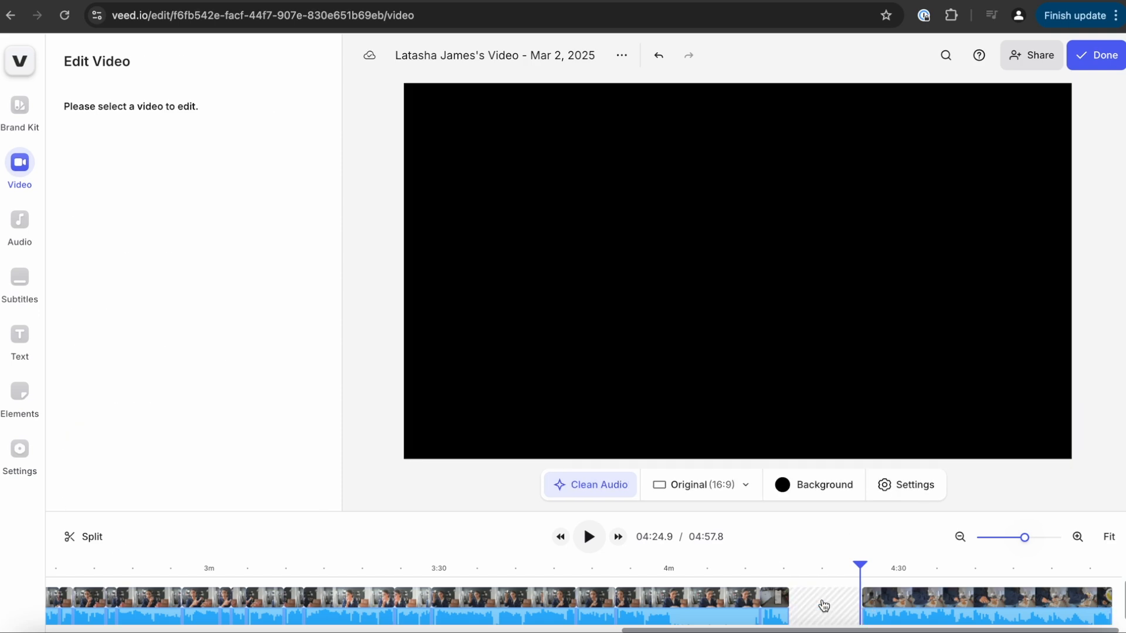
pyautogui.moveTo(878, 603); pyautogui.dragTo(797, 603)
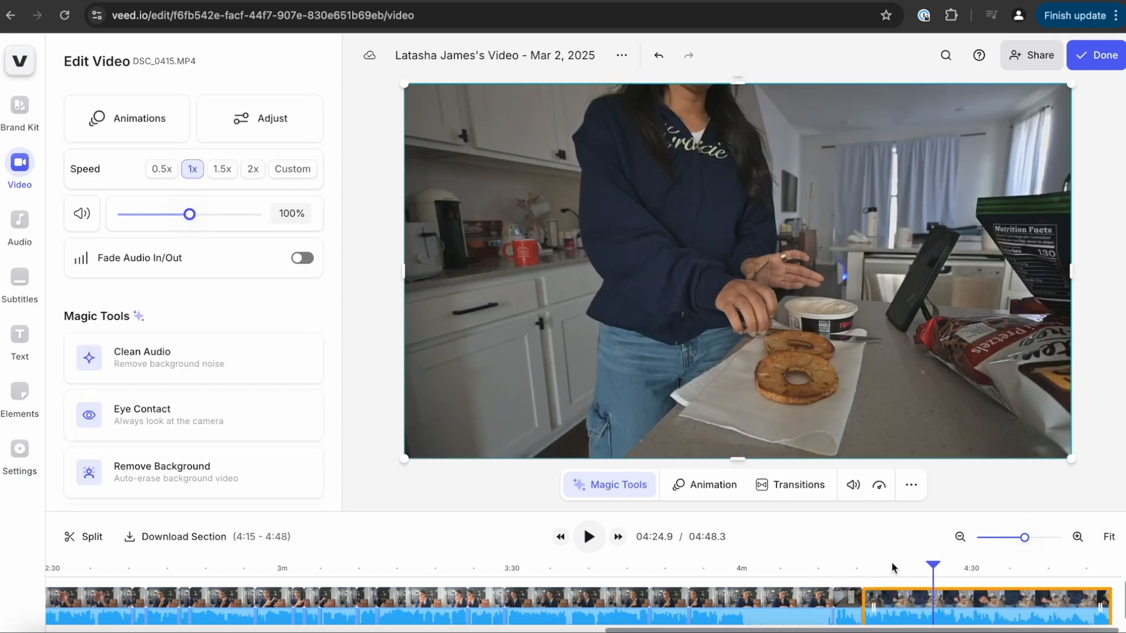
# Trim about one second off the DSC_0414.MP4 clip, close the gap before DSC_0415.MP4 and play back the join.
pyautogui.moveTo(933, 567); pyautogui.dragTo(845, 568)
pyautogui.press('space')
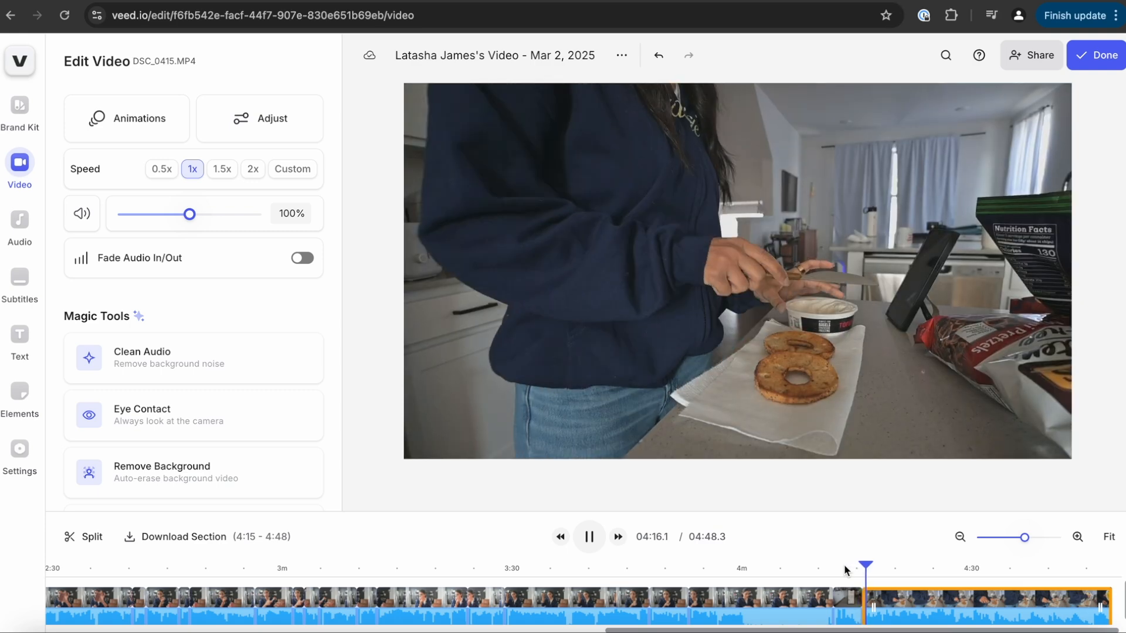
pyautogui.press('space')
pyautogui.click(850, 604)
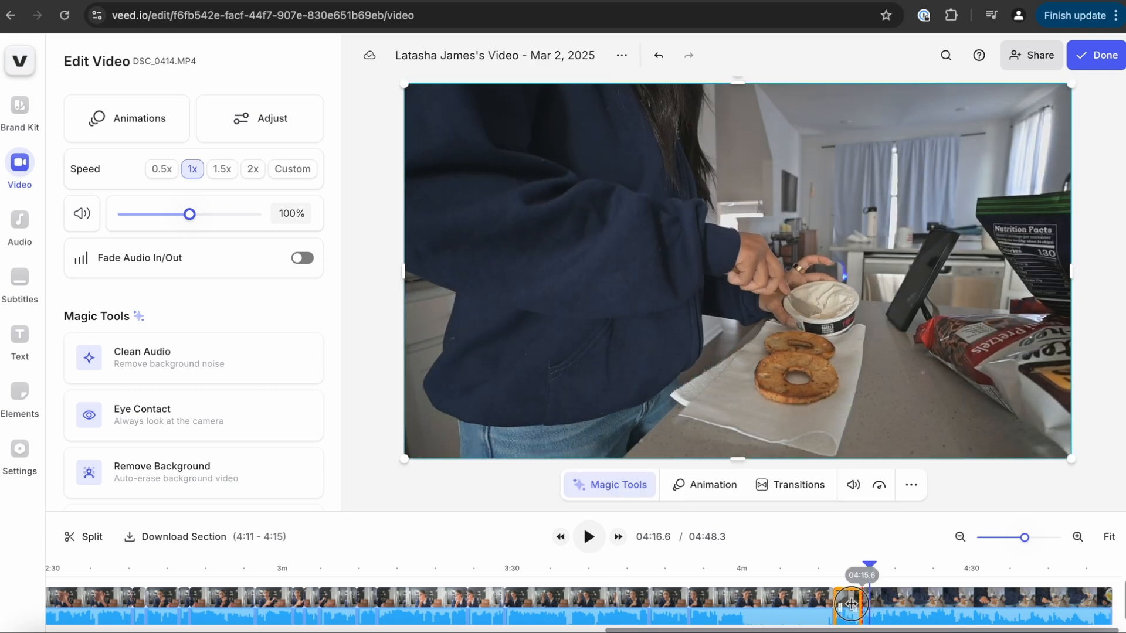
pyautogui.moveTo(905, 613); pyautogui.dragTo(894, 613)
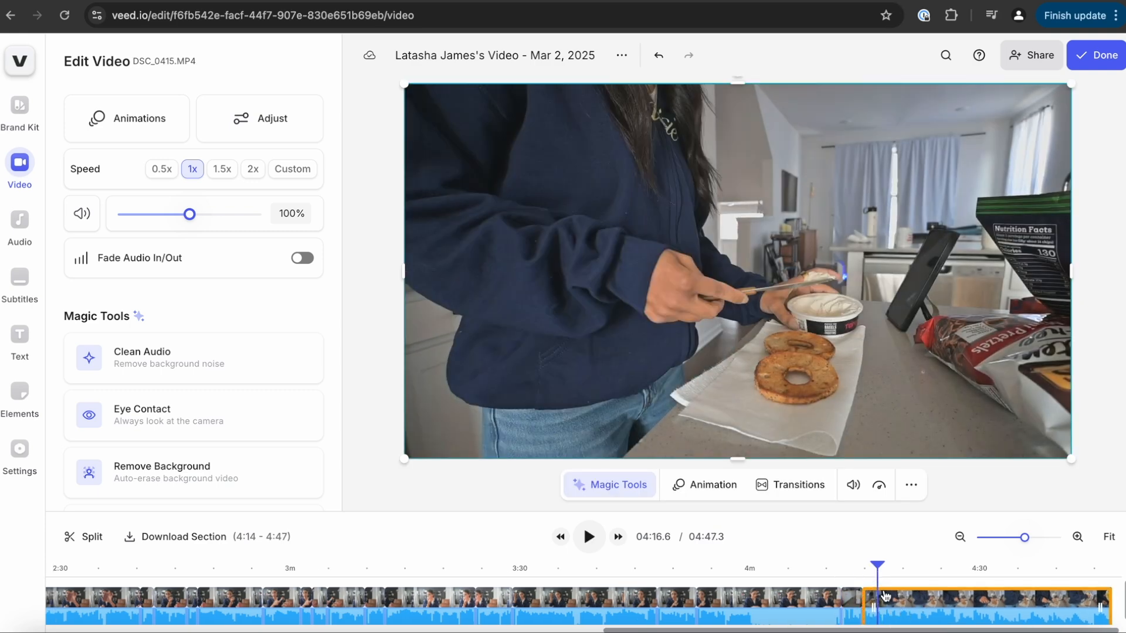
pyautogui.moveTo(878, 564); pyautogui.dragTo(846, 567)
pyautogui.press('space')
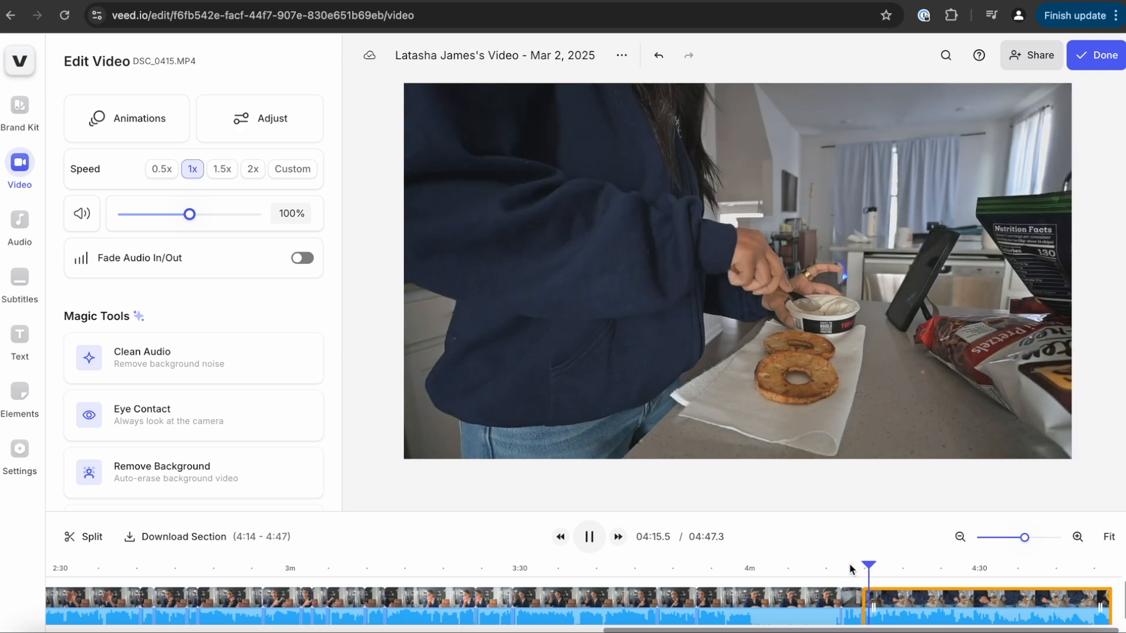
pyautogui.press('space')
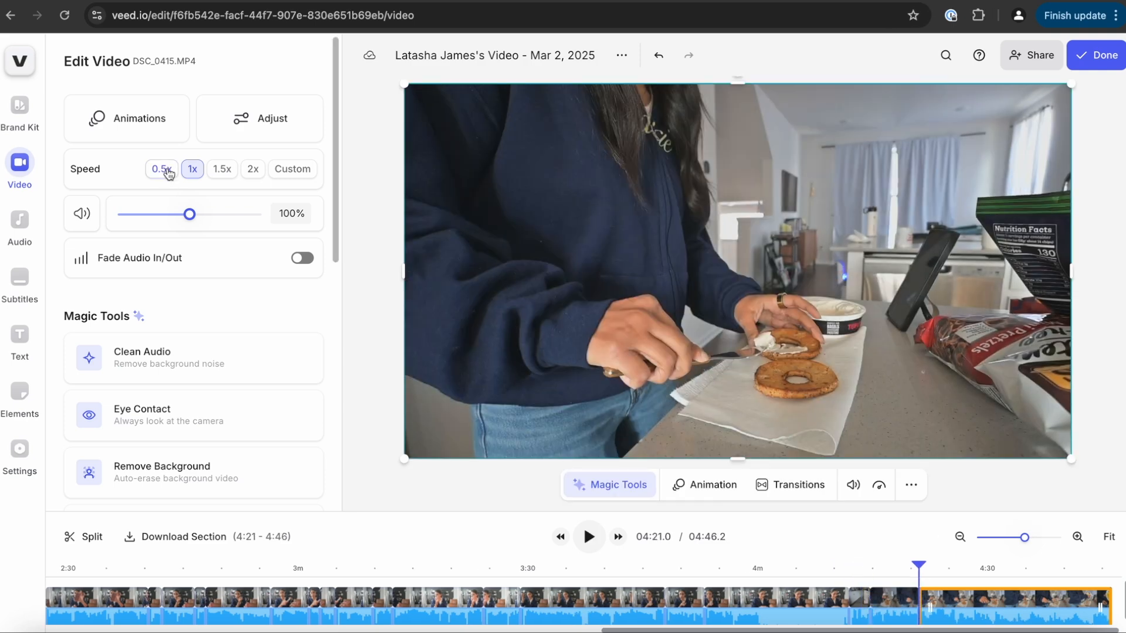
# Set the DSC_0415.MP4 segment from 04:21 onward to 2x speed and play back the result.
pyautogui.click(256, 171)
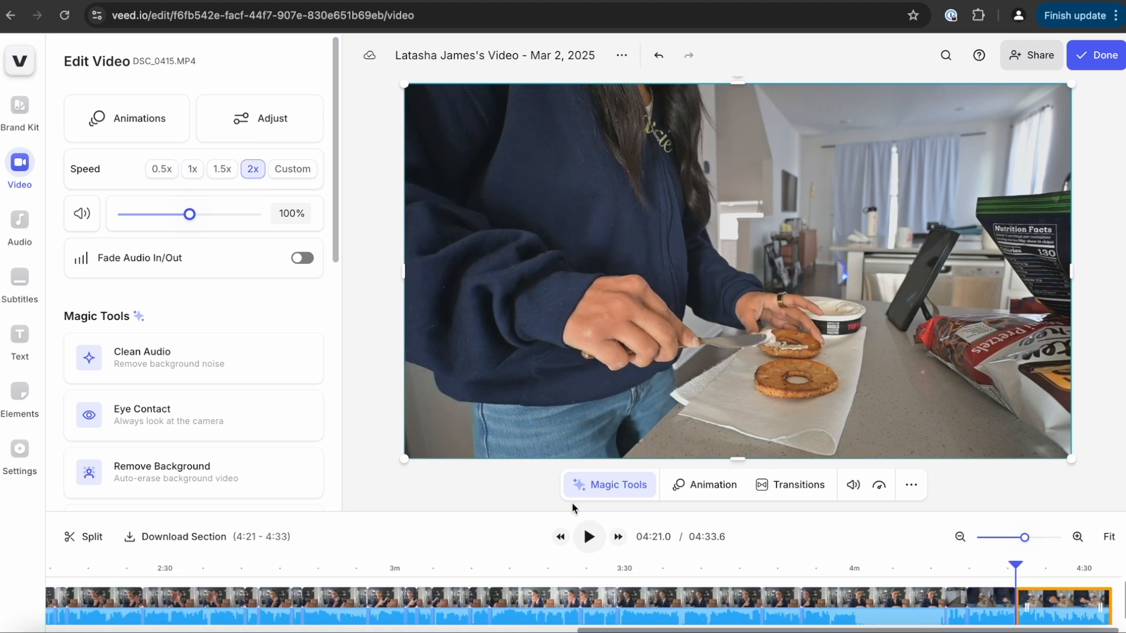
pyautogui.moveTo(1015, 566); pyautogui.dragTo(981, 567)
pyautogui.press('space')
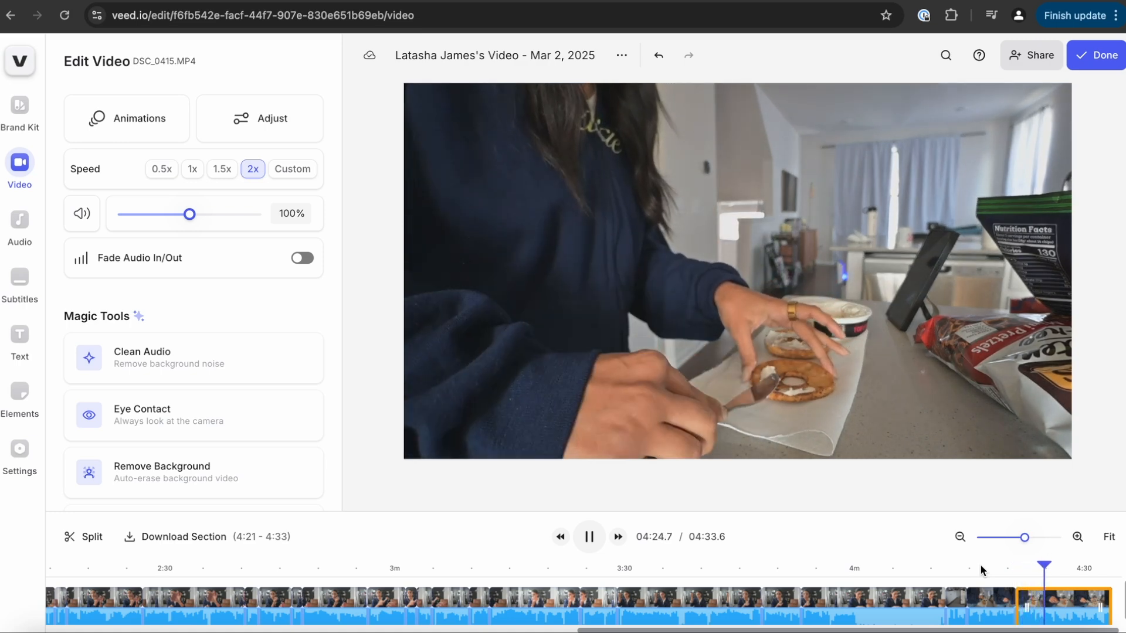
# Set the volume of the DSC_0415.MP4 segments and the DSC_0414.MP4 clip to 0% and play back the muted section.
pyautogui.press('space')
pyautogui.click(980, 564)
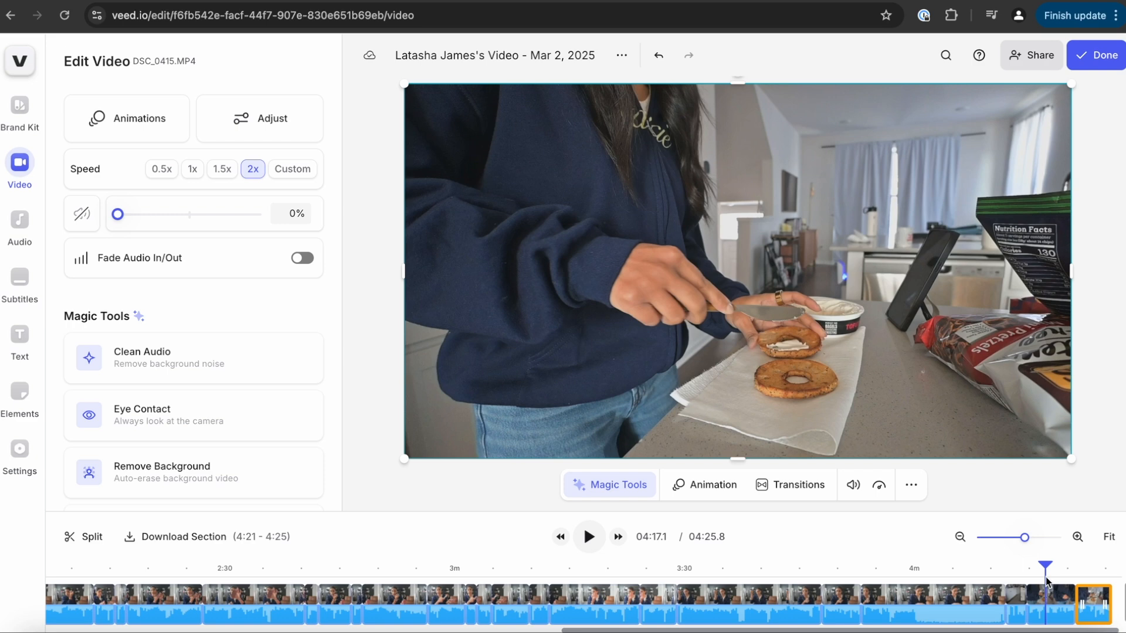
pyautogui.moveTo(190, 214); pyautogui.dragTo(23, 217)
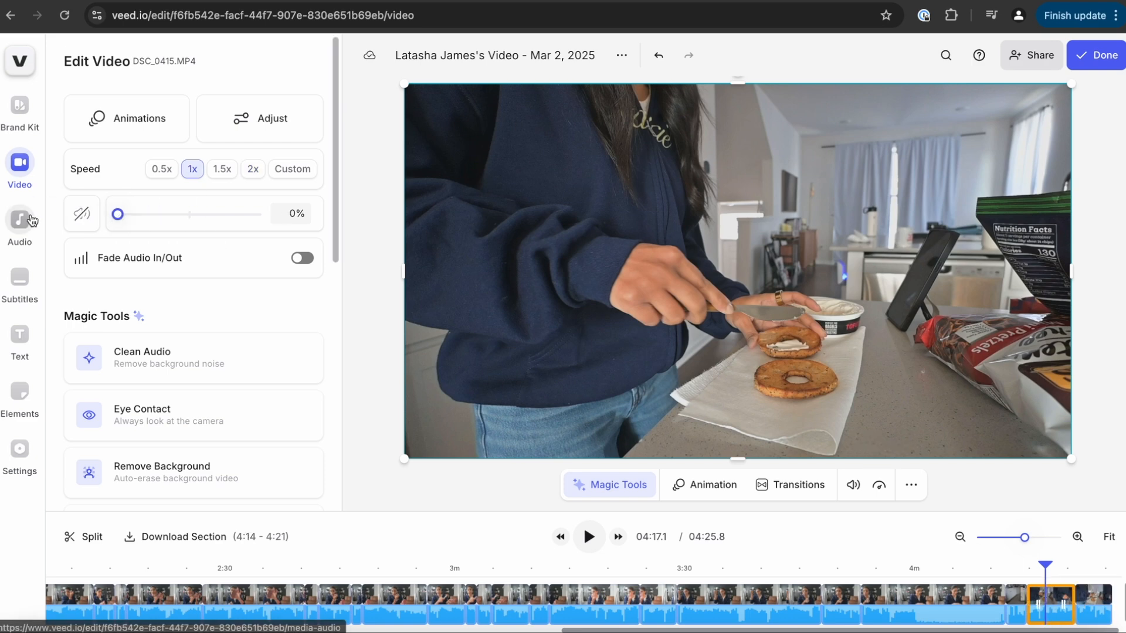
pyautogui.click(1016, 598)
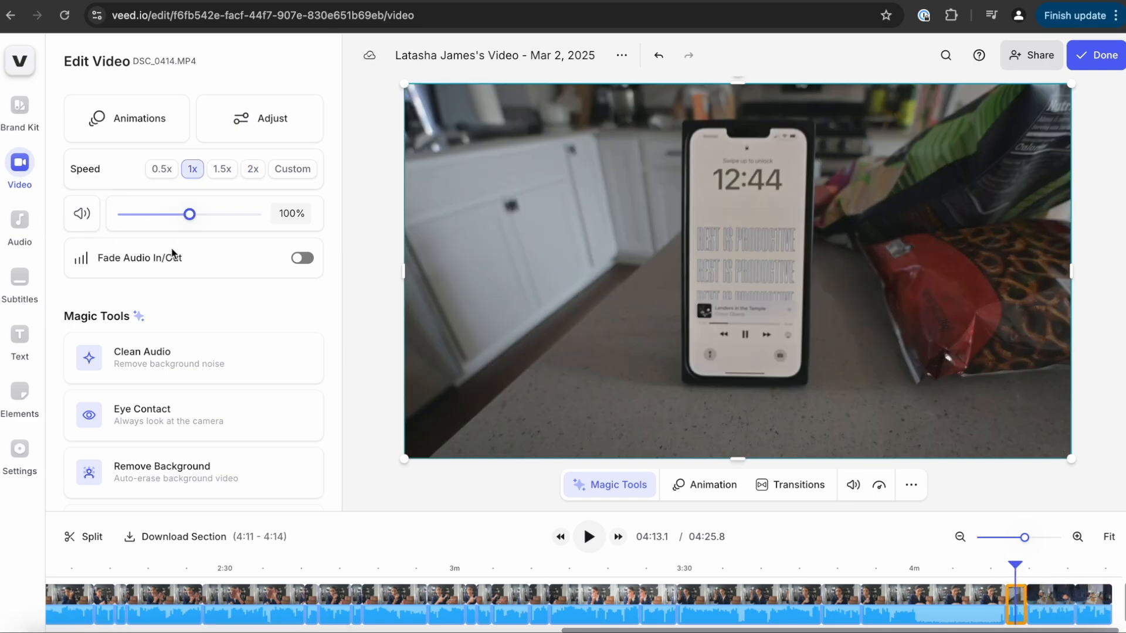
pyautogui.moveTo(189, 214); pyautogui.dragTo(23, 215)
pyautogui.moveTo(1015, 569); pyautogui.dragTo(1006, 570)
pyautogui.press('space')
pyautogui.press('space')
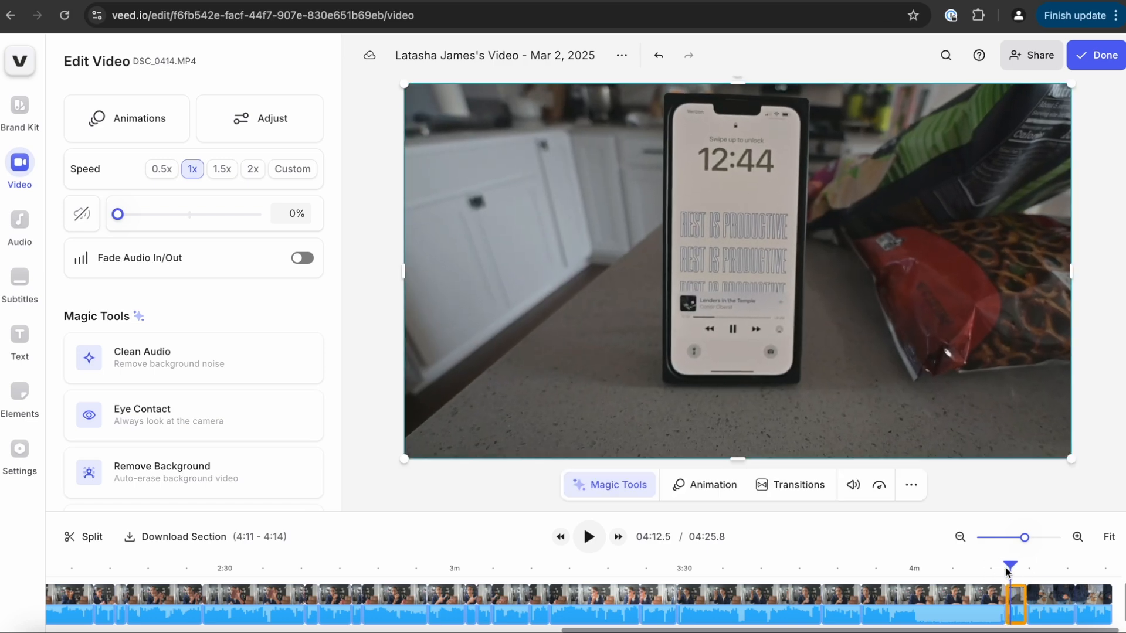
# Add the stock track Lofi Background Vlog Hip Hop and align it with the start of the DSC_0414.MP4 clip.
pyautogui.click(22, 223)
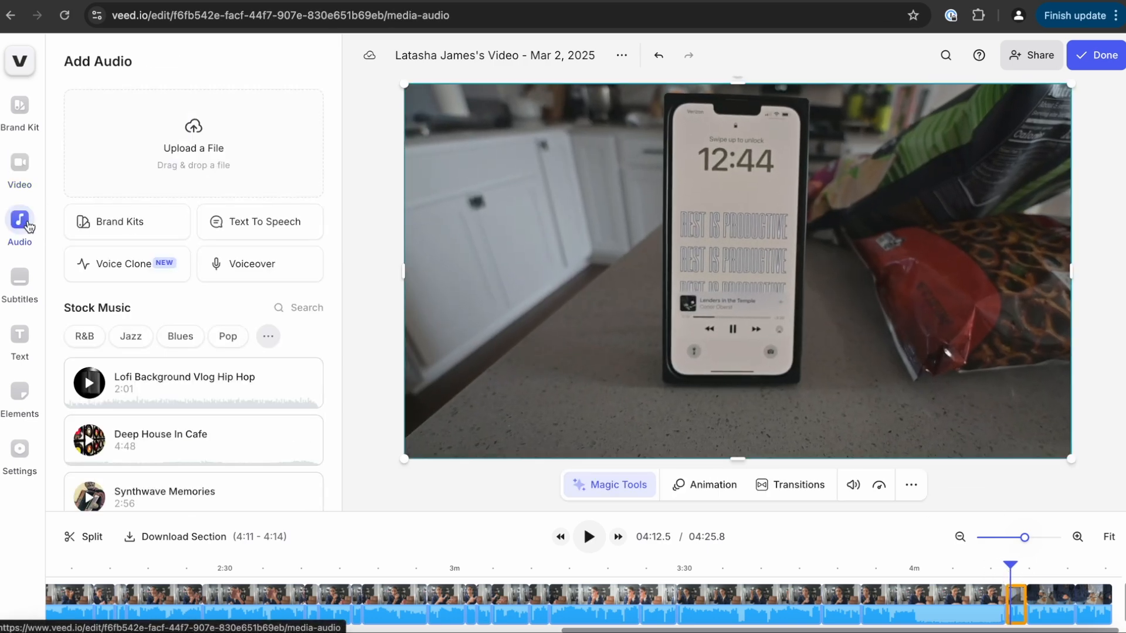
pyautogui.scroll(-3, 181, 307)
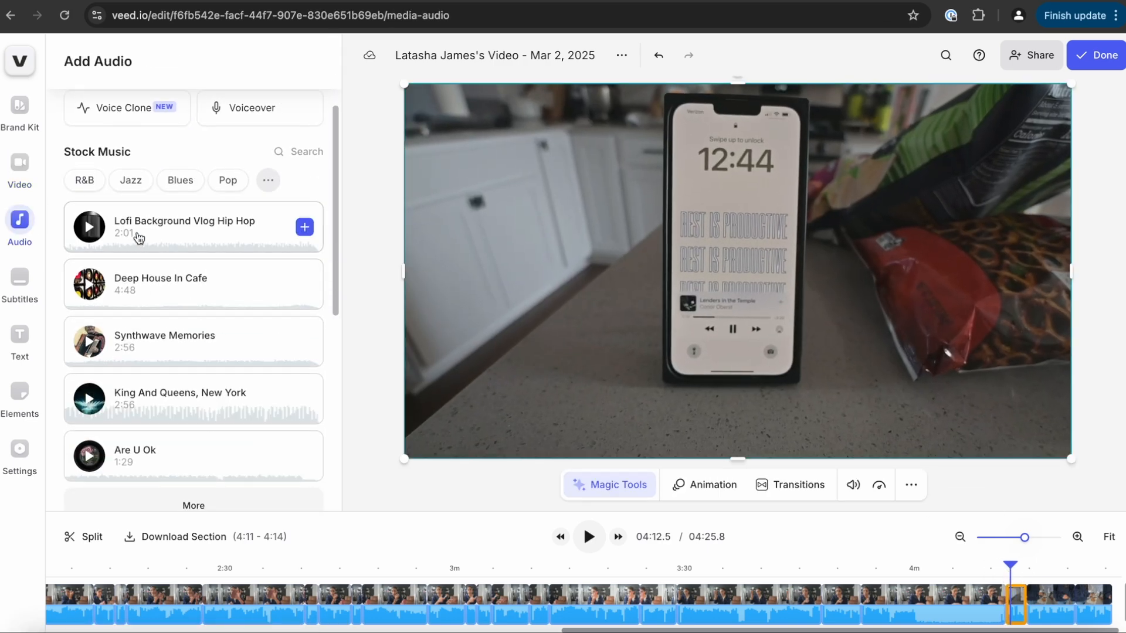
pyautogui.click(304, 227)
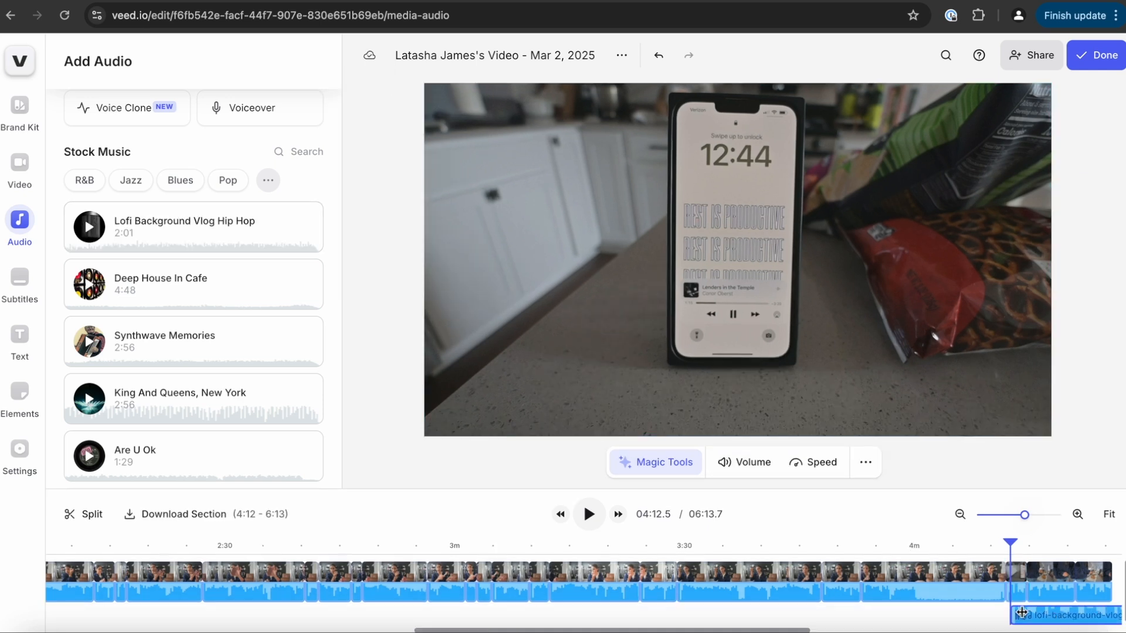
pyautogui.moveTo(1021, 613)
pyautogui.mouseDown()
pyautogui.moveTo(1010, 615)
pyautogui.moveTo(1031, 619)
pyautogui.mouseUp()
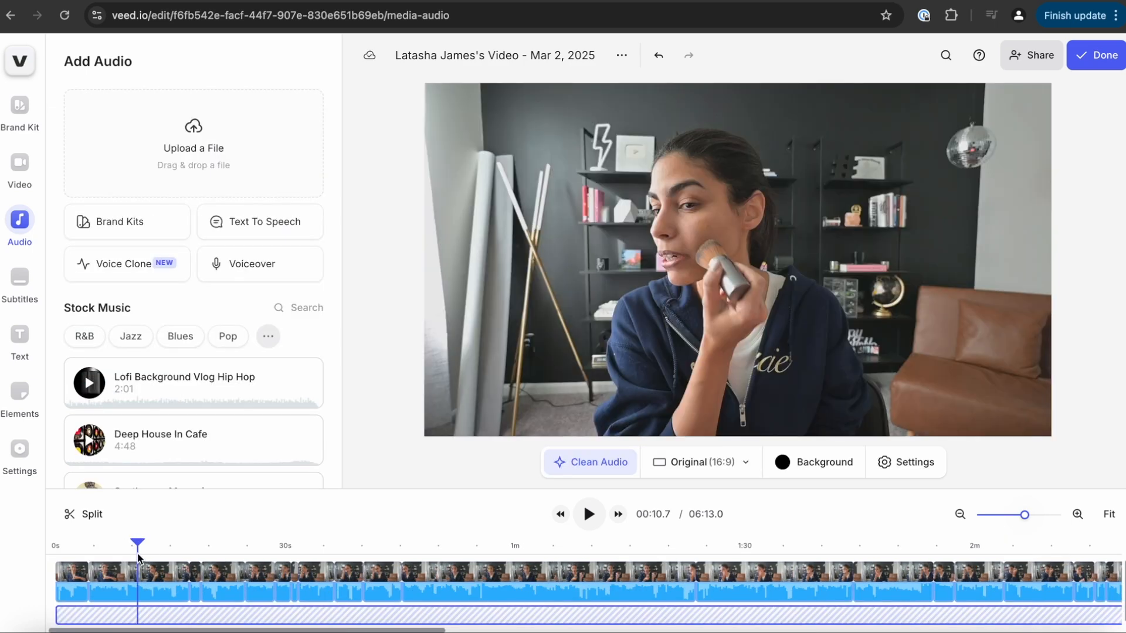
# Return to the start of the timeline and generate automatic English subtitles for the full project.
pyautogui.moveTo(101, 539); pyautogui.dragTo(29, 541)
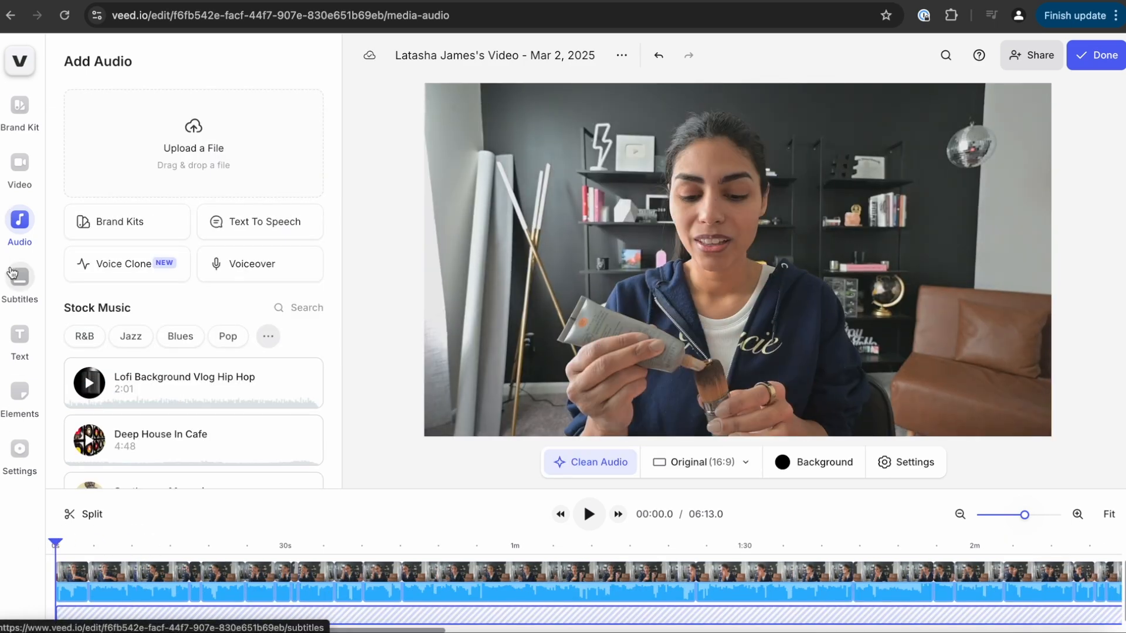
pyautogui.click(19, 277)
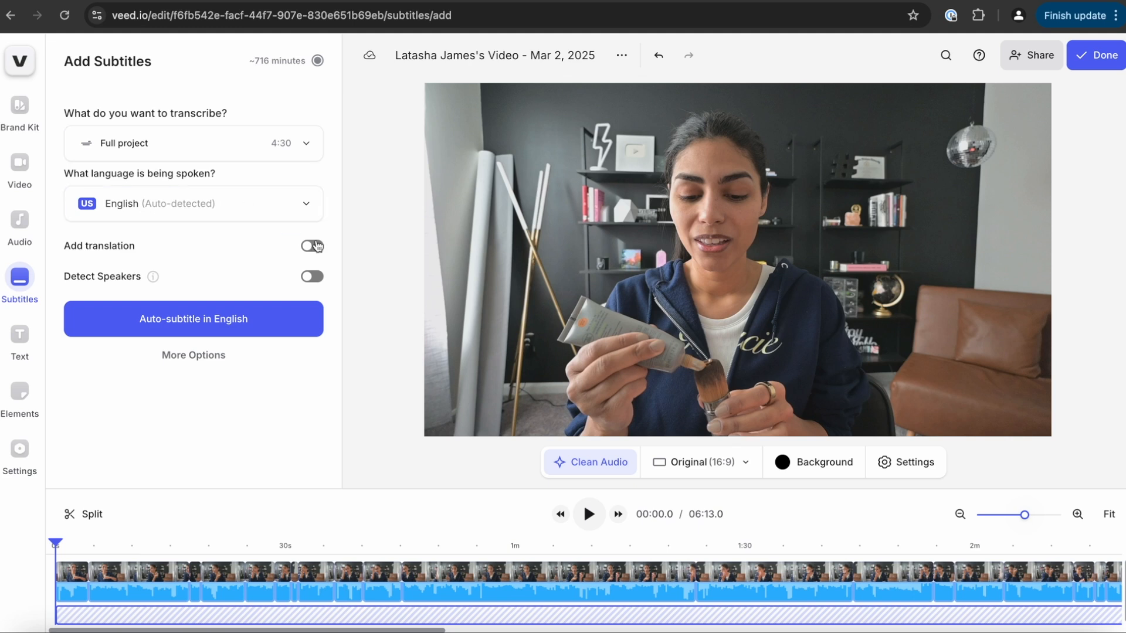
pyautogui.click(181, 327)
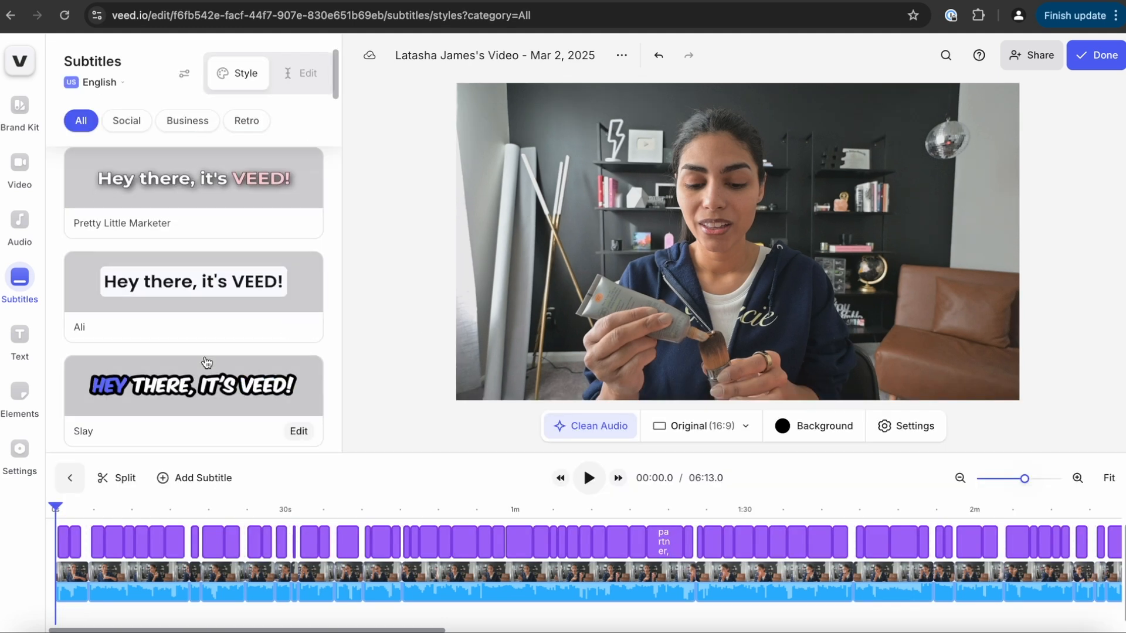
# Apply the Casper style to the subtitles and play back the opening seconds.
pyautogui.scroll(-1, 205, 358)
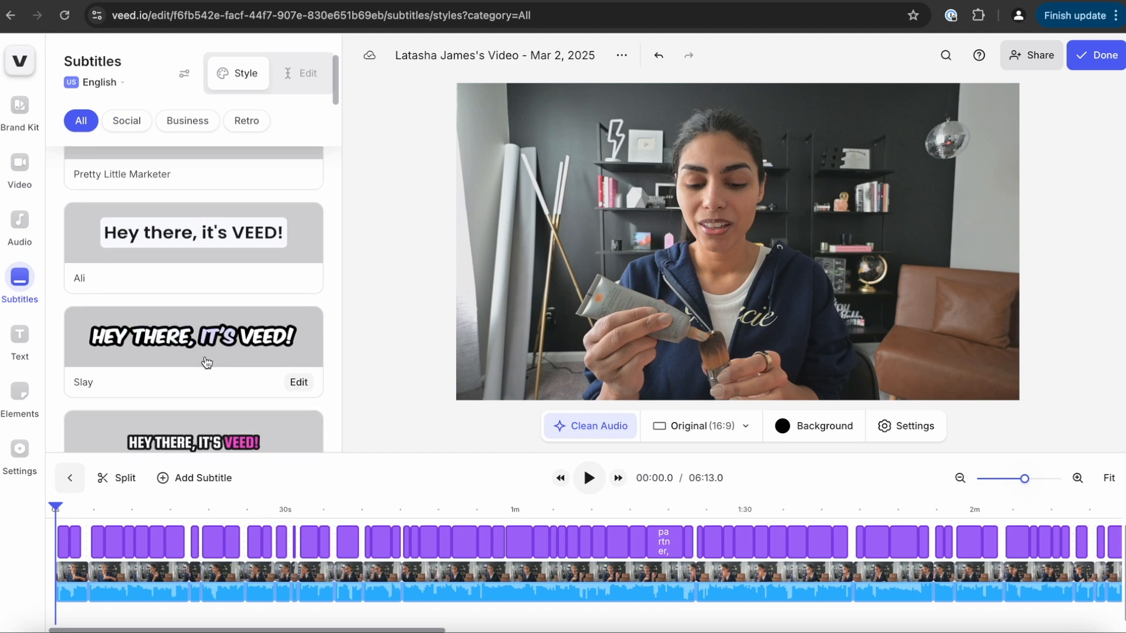
pyautogui.scroll(-1, 206, 362)
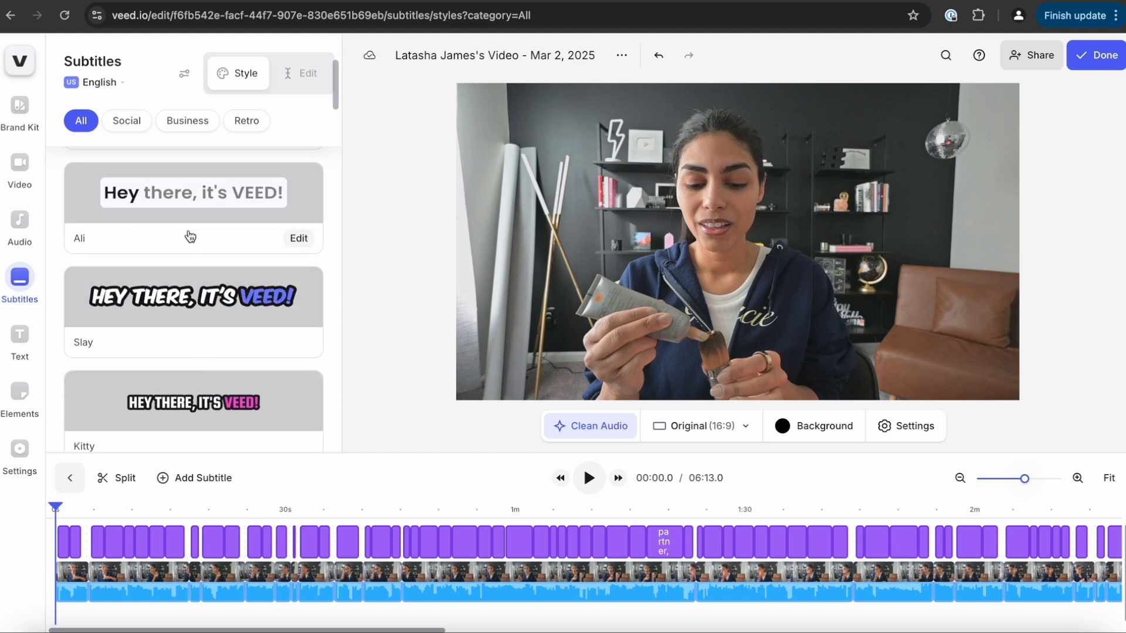
pyautogui.scroll(-10, 179, 324)
pyautogui.click(180, 325)
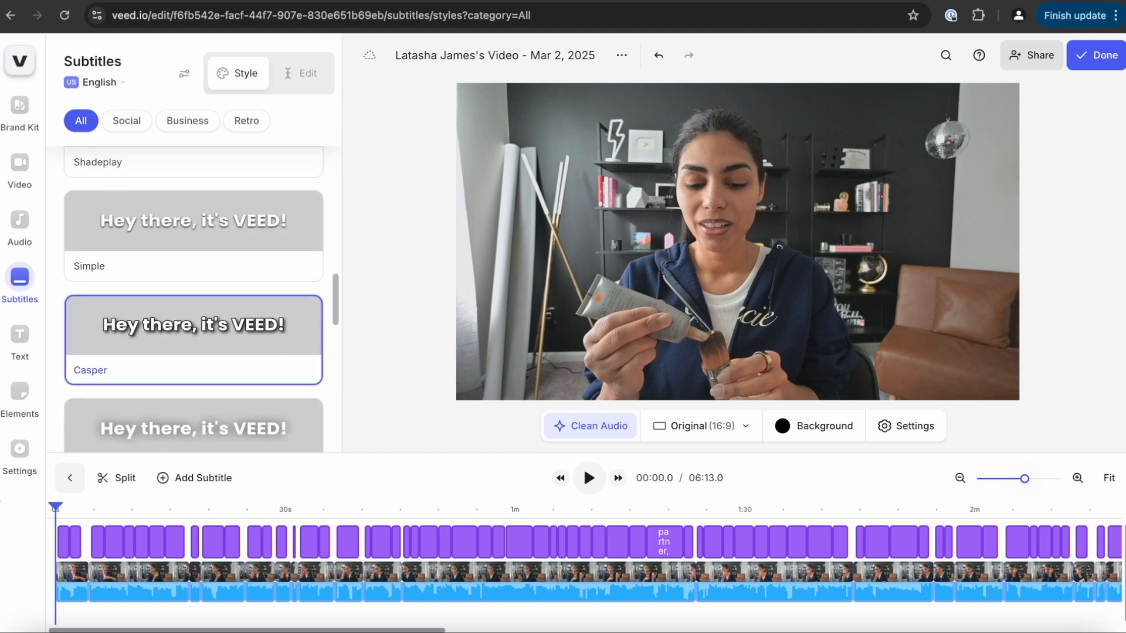
pyautogui.press('space')
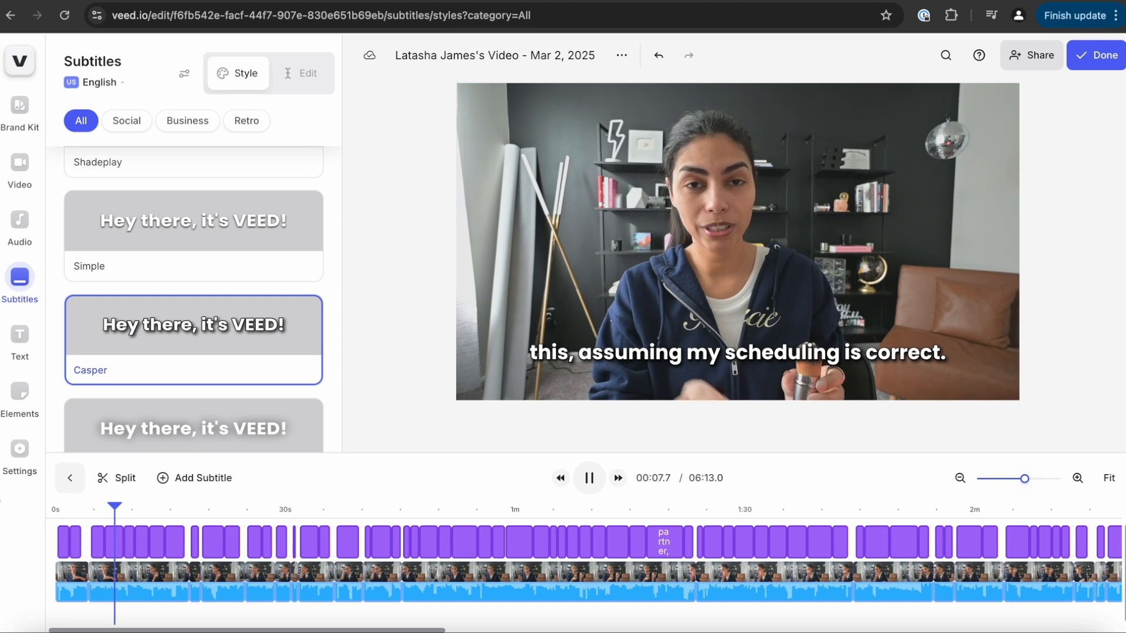
pyautogui.press('space')
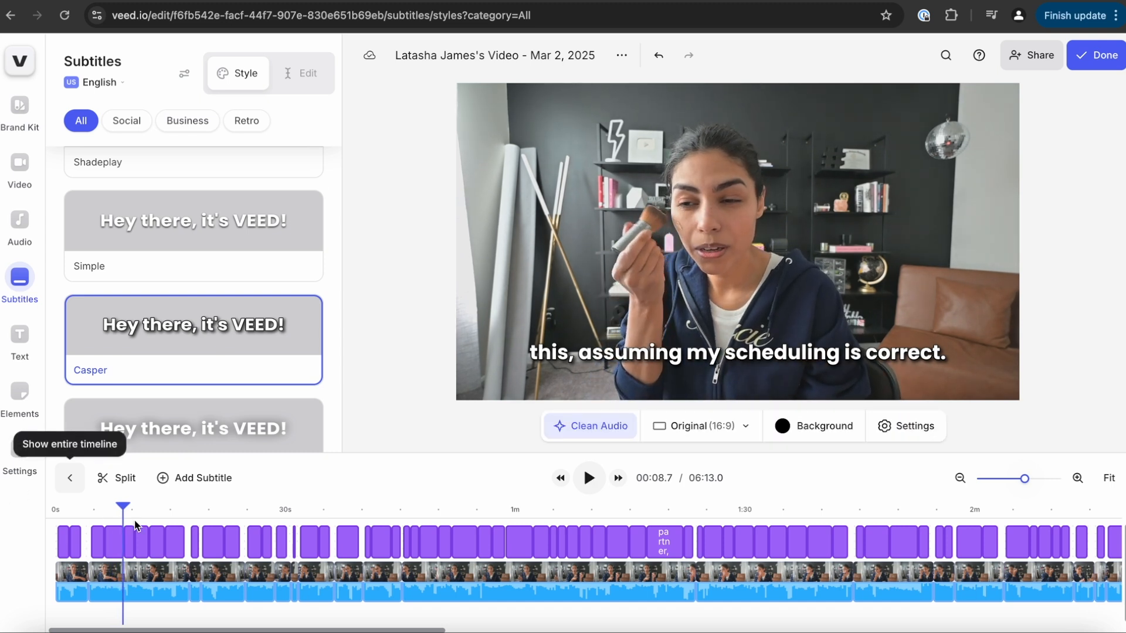
# Set the Casper preset's font size to 18px and move the subtitles slightly higher on the frame.
pyautogui.click(293, 375)
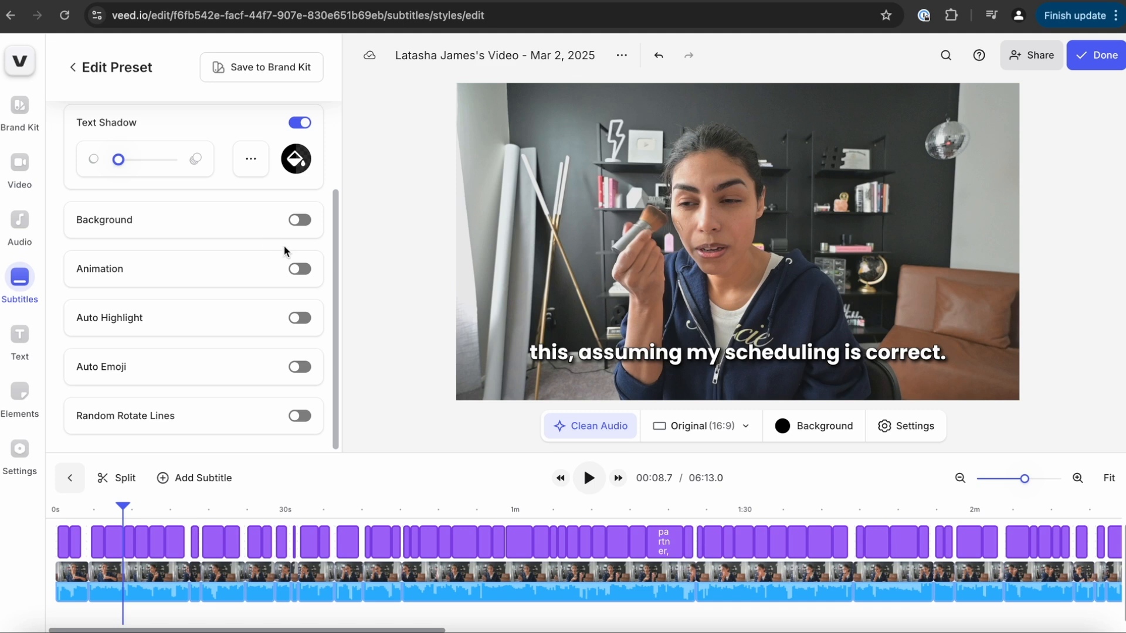
pyautogui.scroll(5, 296, 284)
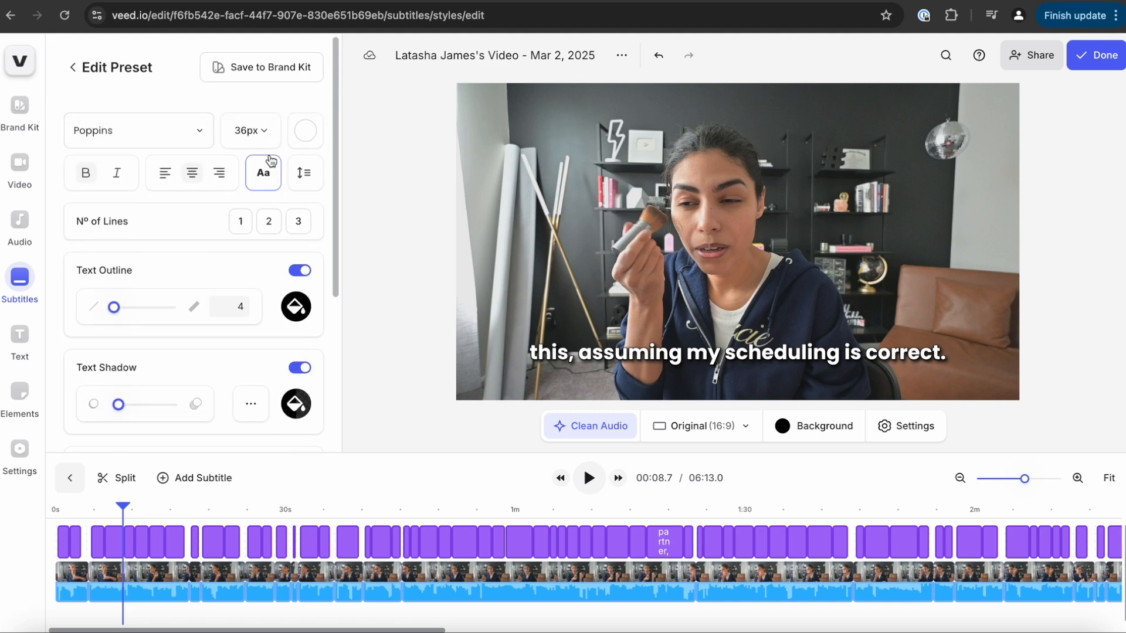
pyautogui.click(259, 139)
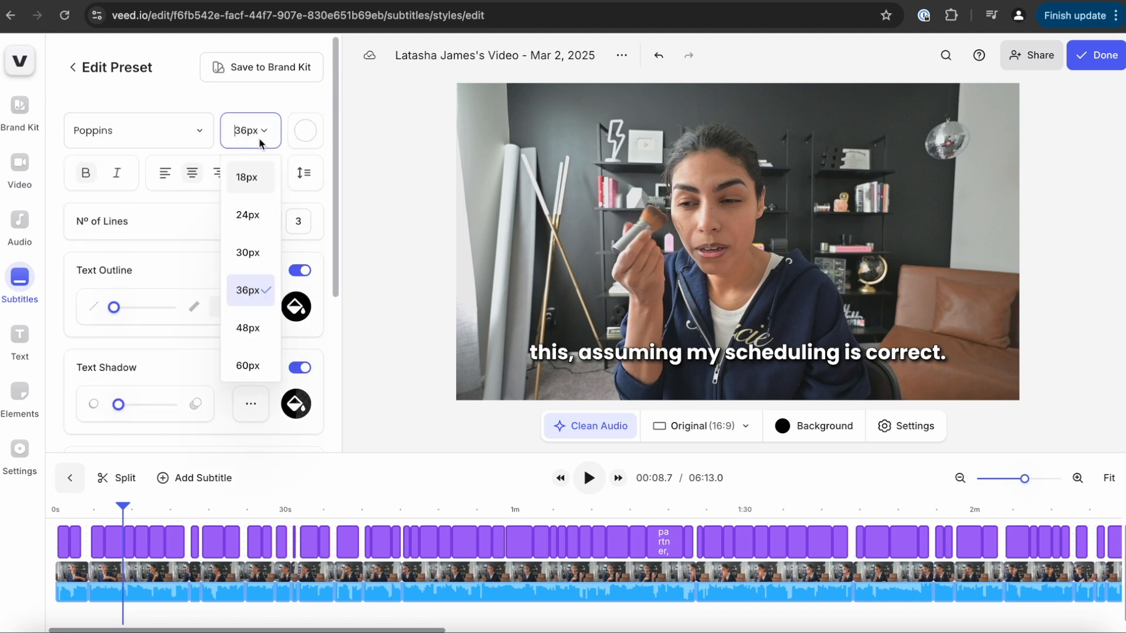
pyautogui.click(251, 184)
pyautogui.moveTo(721, 352); pyautogui.dragTo(720, 330)
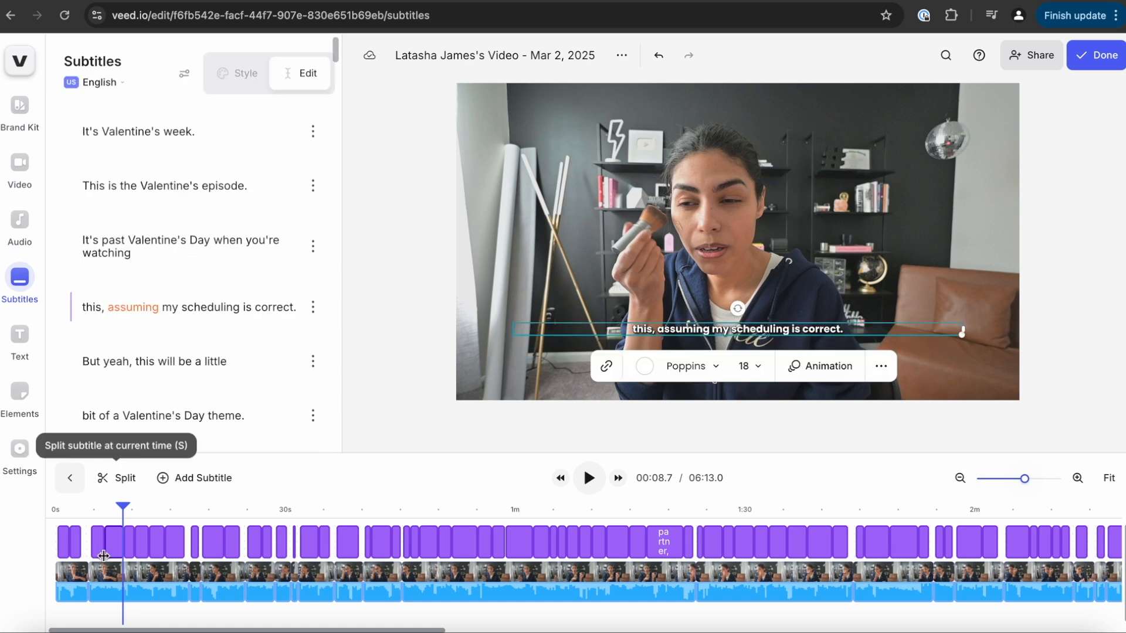
pyautogui.press('space')
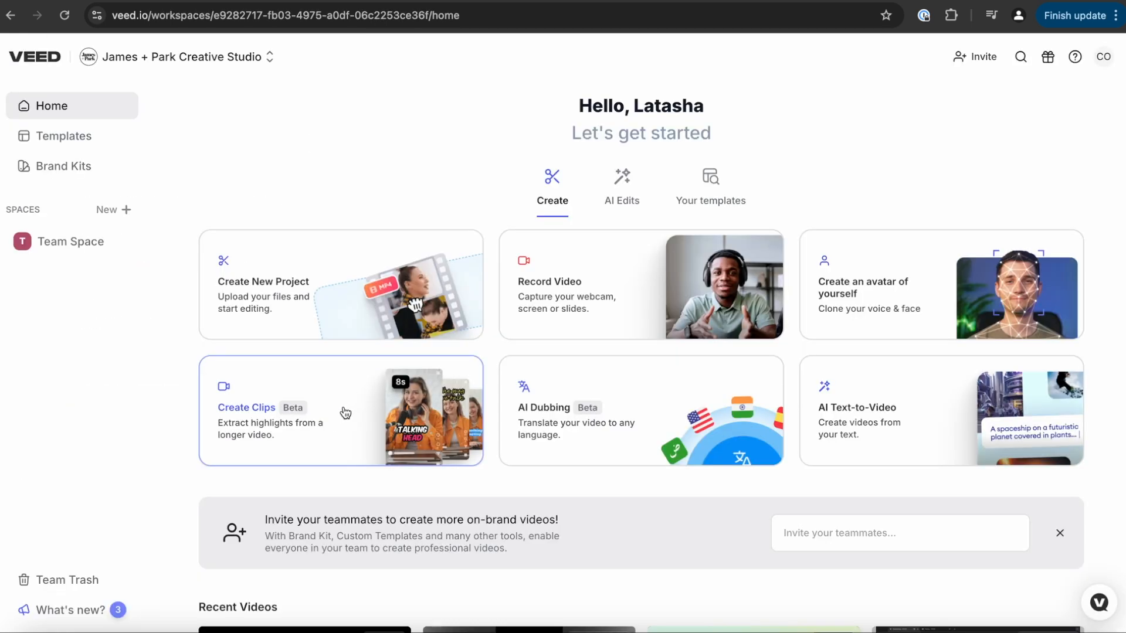
pyautogui.click(345, 413)
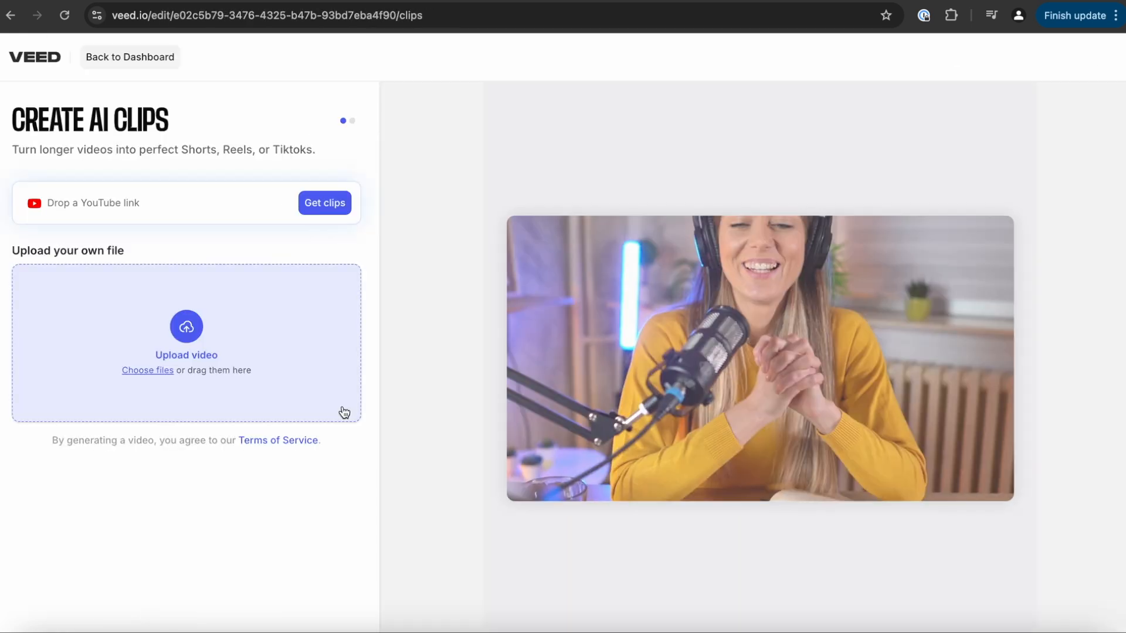
pyautogui.click(139, 204)
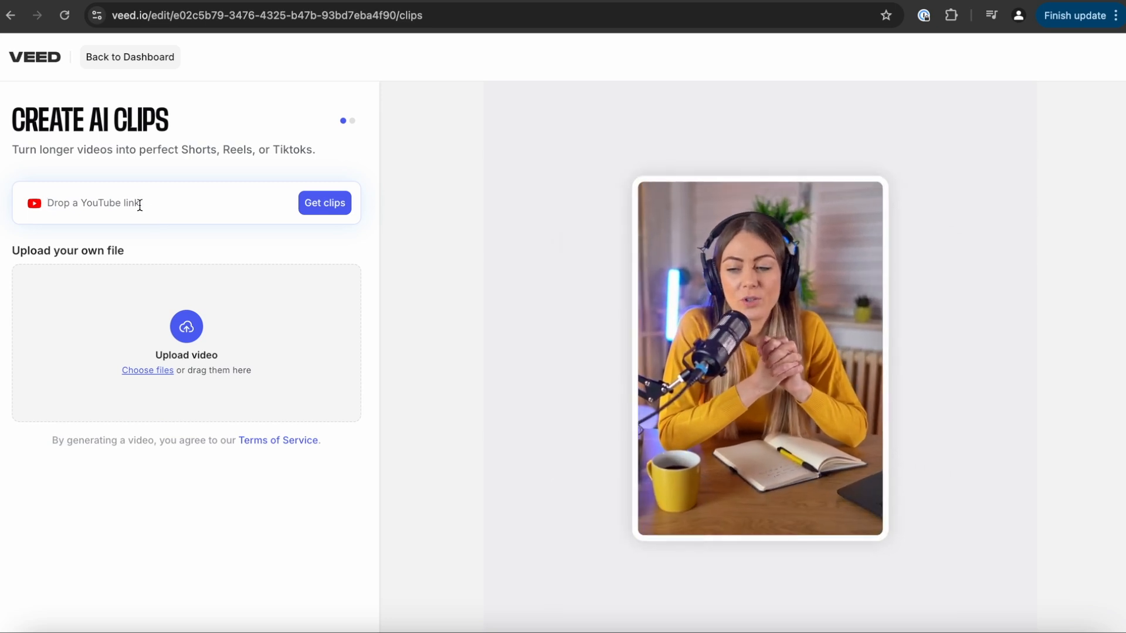
pyautogui.write('https://youtu.be/cLSd1JKiEf0?si=_k-M_cftLfDazZqA')
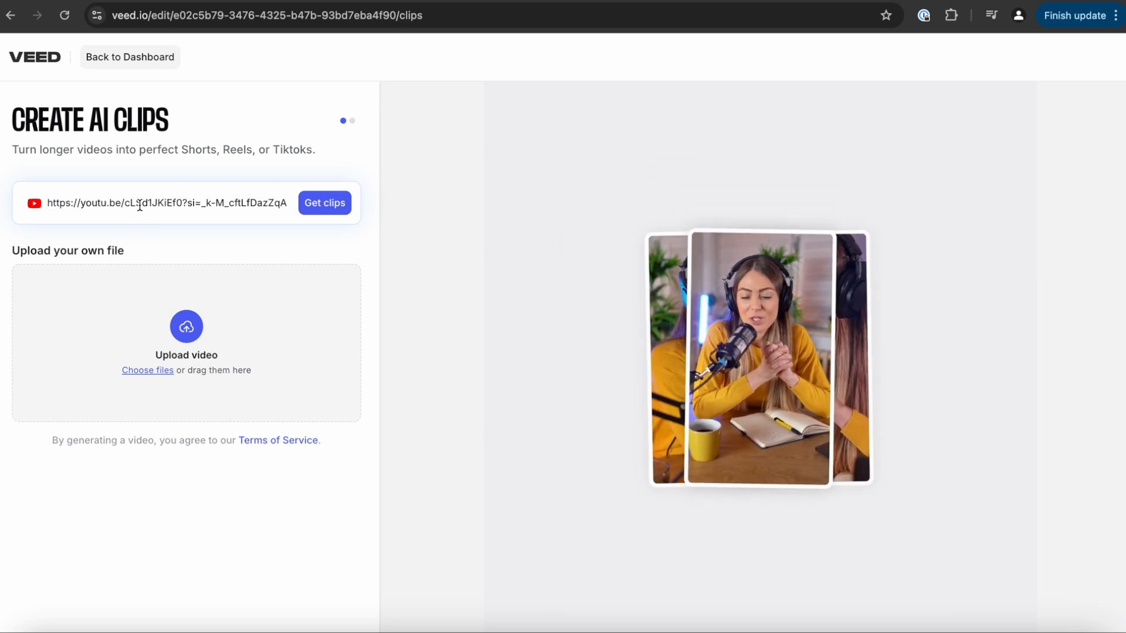
pyautogui.click(324, 204)
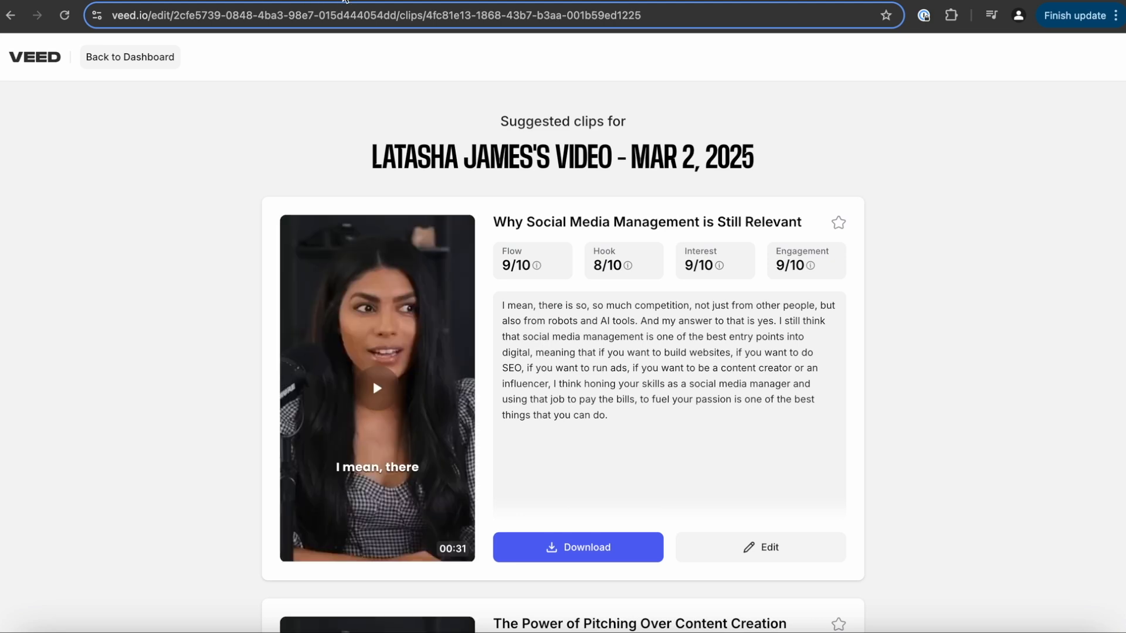
# Review the suggested clips and play the preview of "Why Social Media Management is Still Relevant".
pyautogui.scroll(-2, 385, 407)
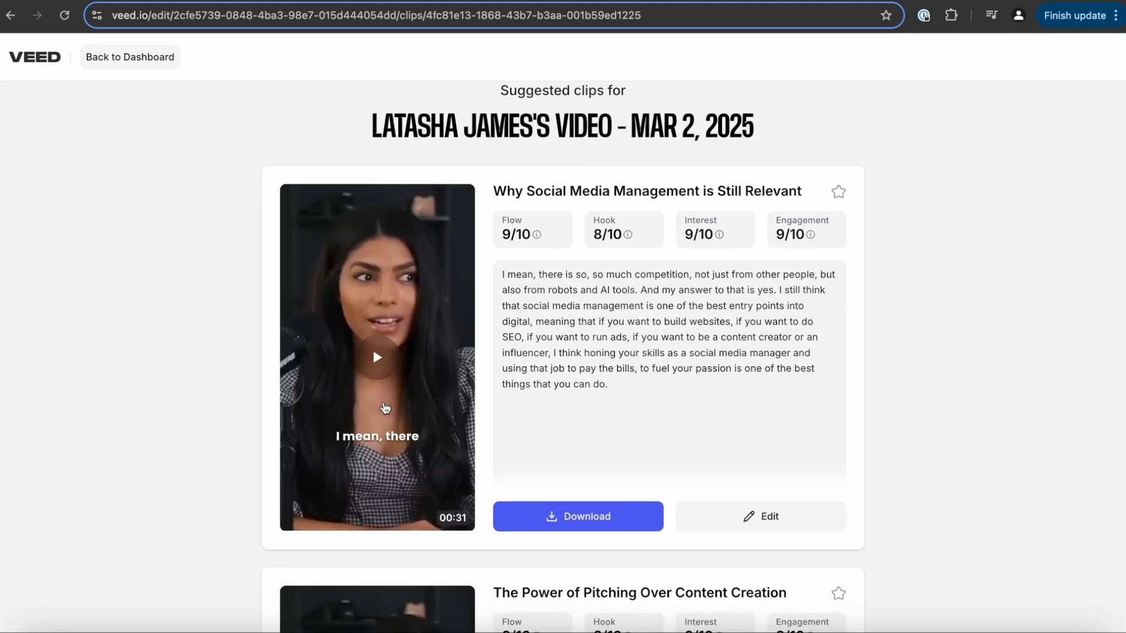
pyautogui.scroll(-1, 385, 407)
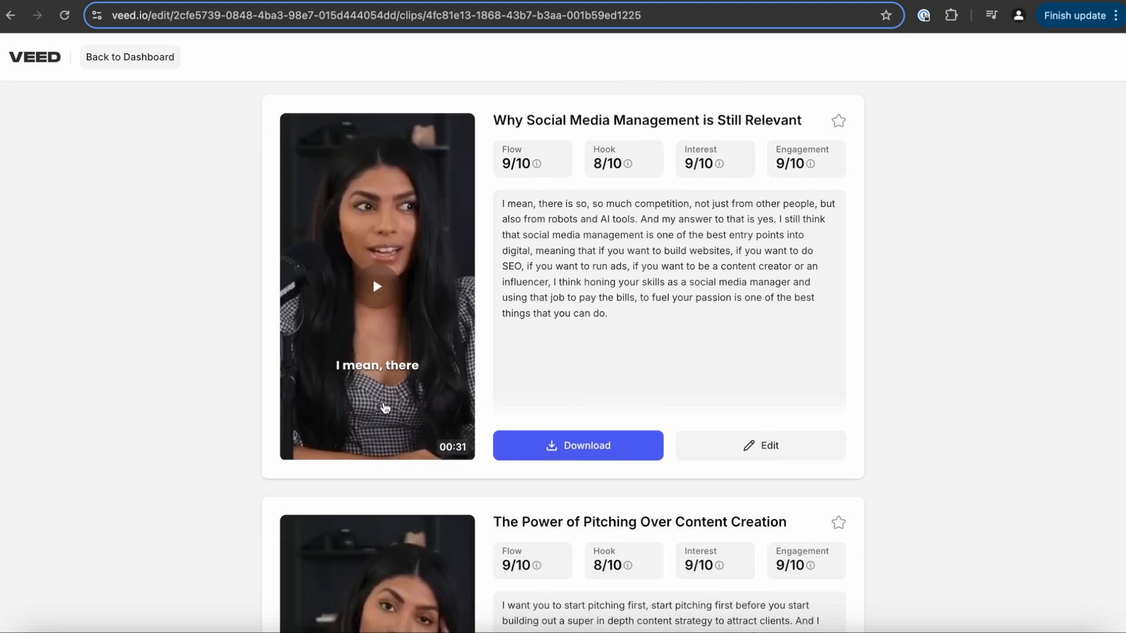
pyautogui.click(371, 300)
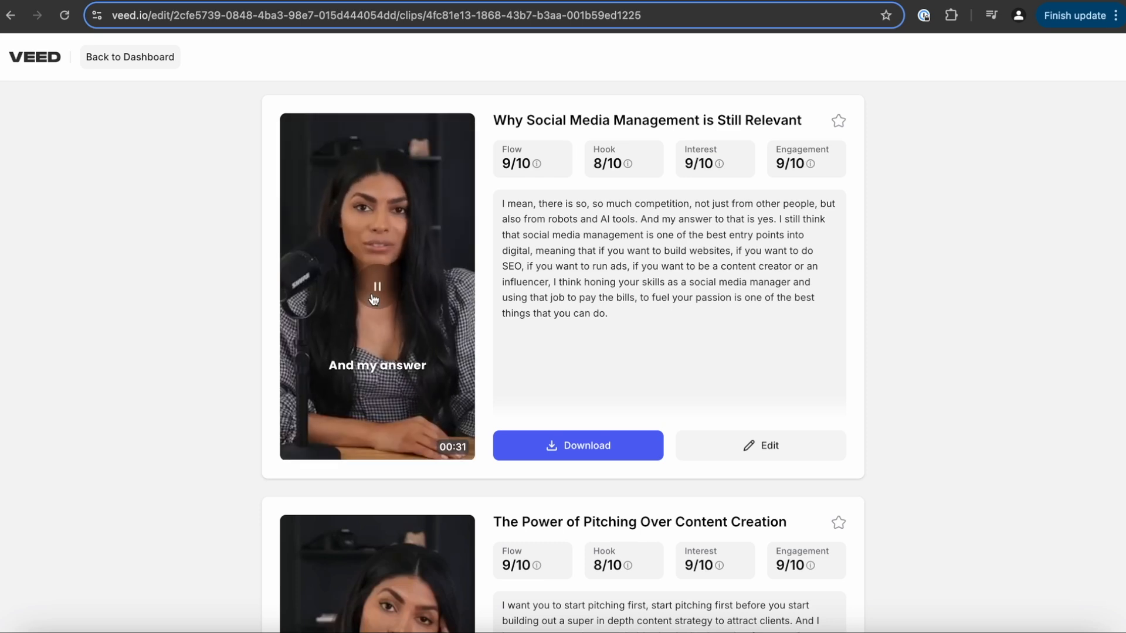
# Open the suggested clip "The Power of Pitching Over Content Creation" for editing and go to about 00:37.9.
pyautogui.scroll(-5, 373, 300)
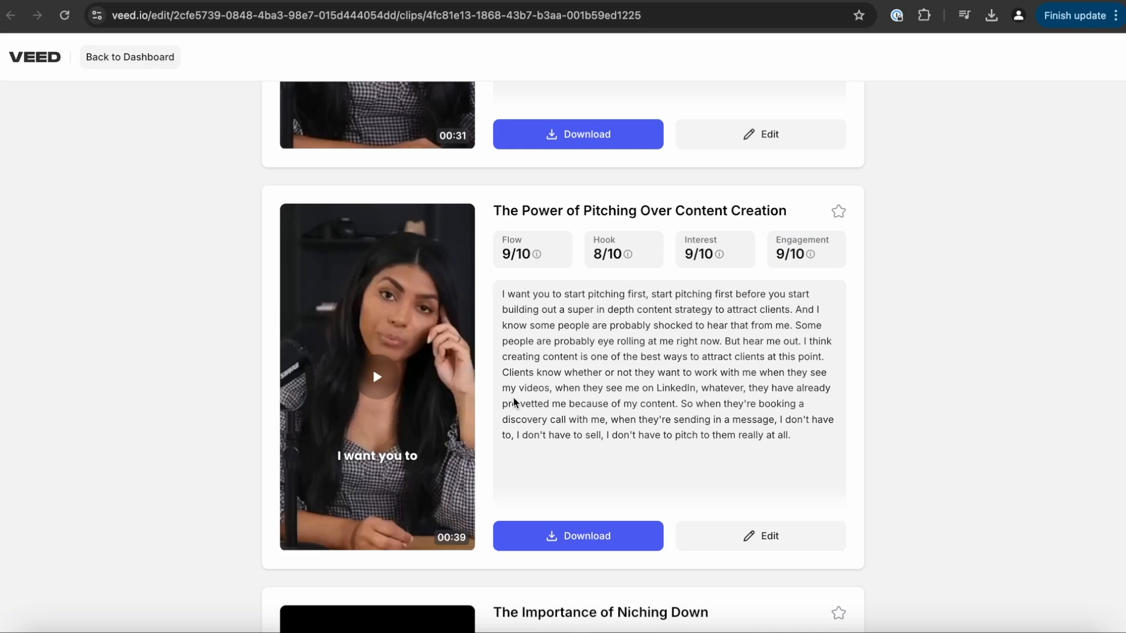
pyautogui.click(728, 544)
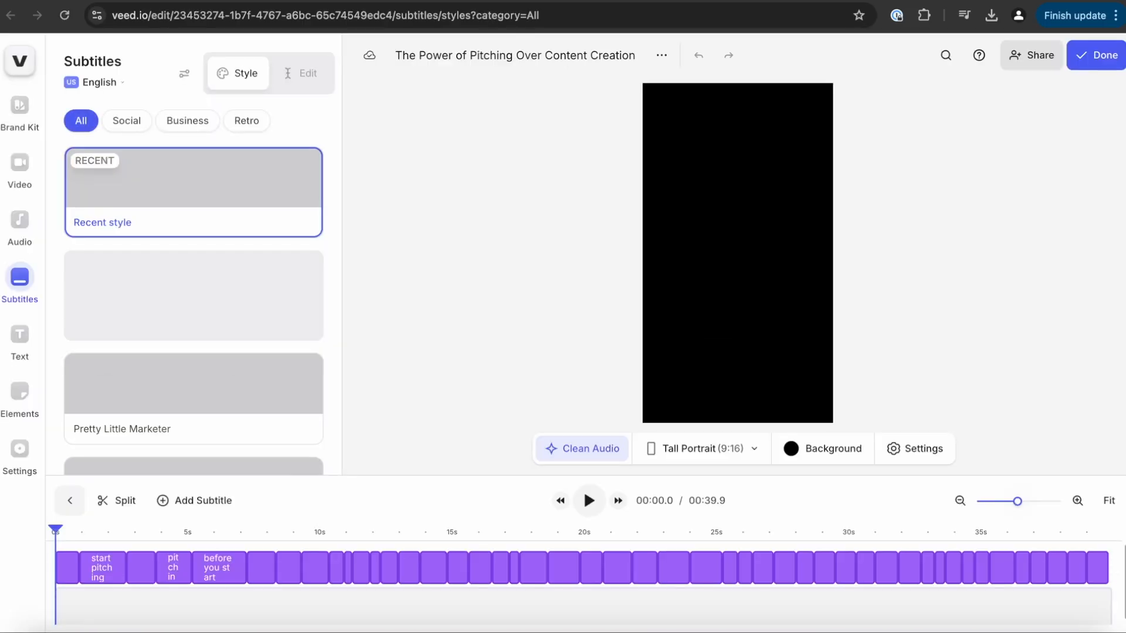
pyautogui.click(822, 536)
pyautogui.click(1058, 531)
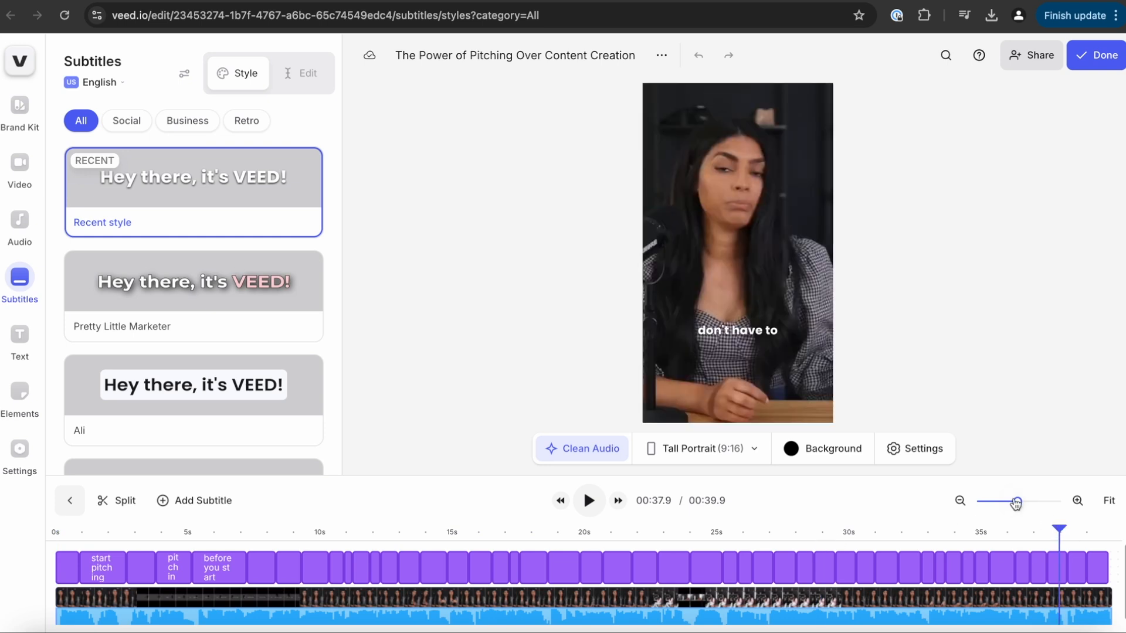
# Extend the end of the video clip to 00:48.7 and play back the added part.
pyautogui.moveTo(1017, 501); pyautogui.dragTo(1012, 502)
pyautogui.moveTo(618, 604); pyautogui.dragTo(741, 604)
pyautogui.press('space')
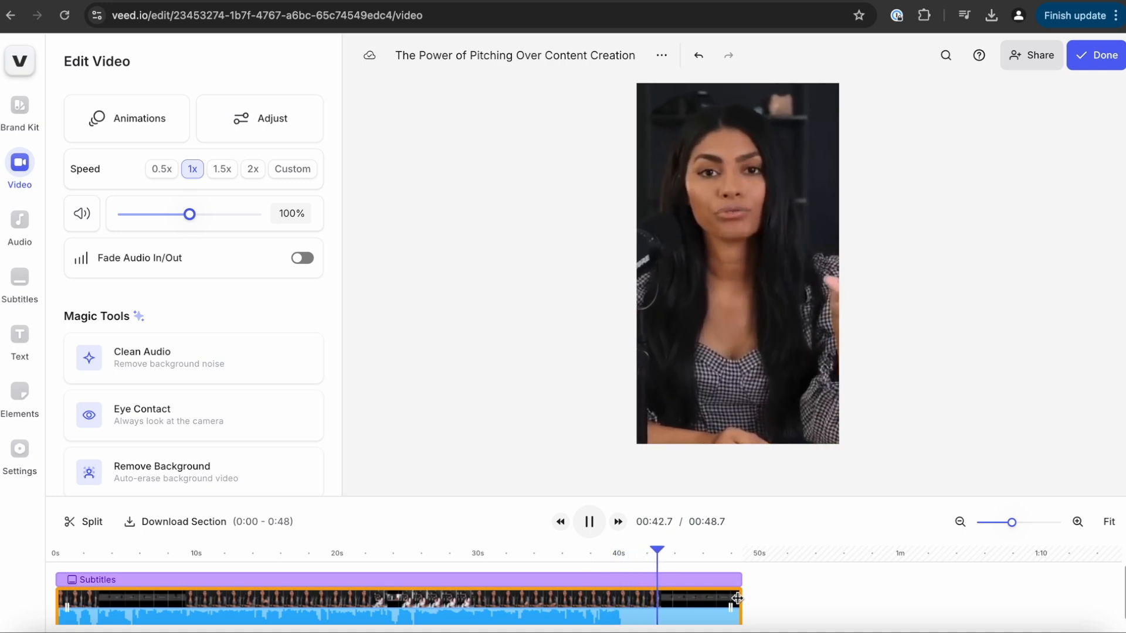
pyautogui.press('space')
# Trim the end of the video clip to 00:43.4 and play back the ending from about 00:38.3.
pyautogui.moveTo(737, 598); pyautogui.dragTo(663, 596)
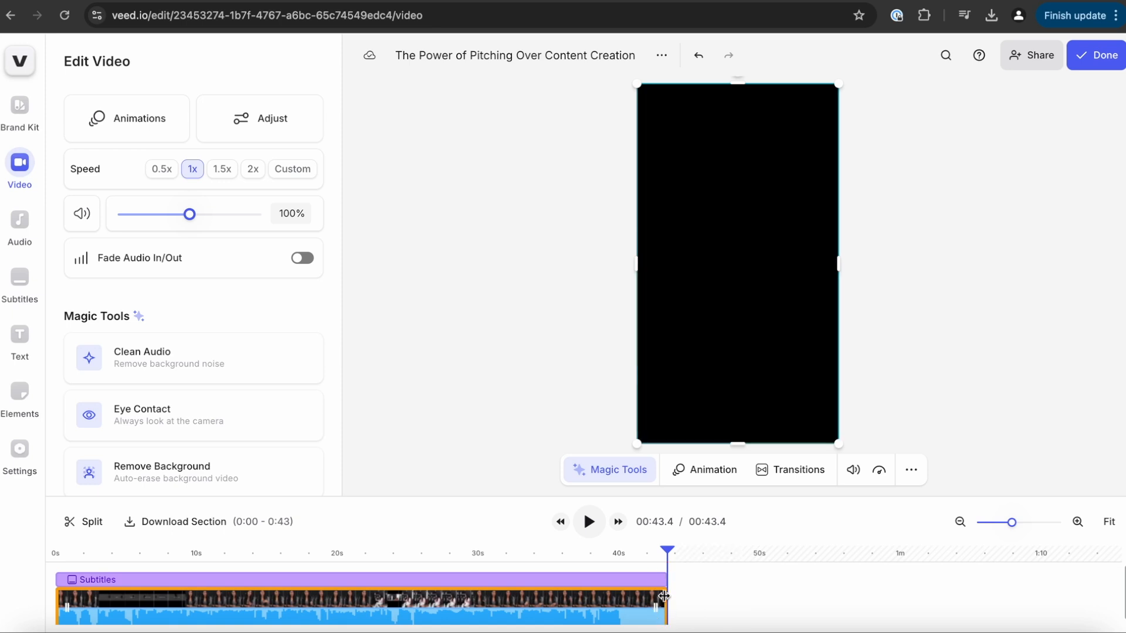
pyautogui.click(635, 559)
pyautogui.press('space')
pyautogui.press('space')
pyautogui.click(596, 561)
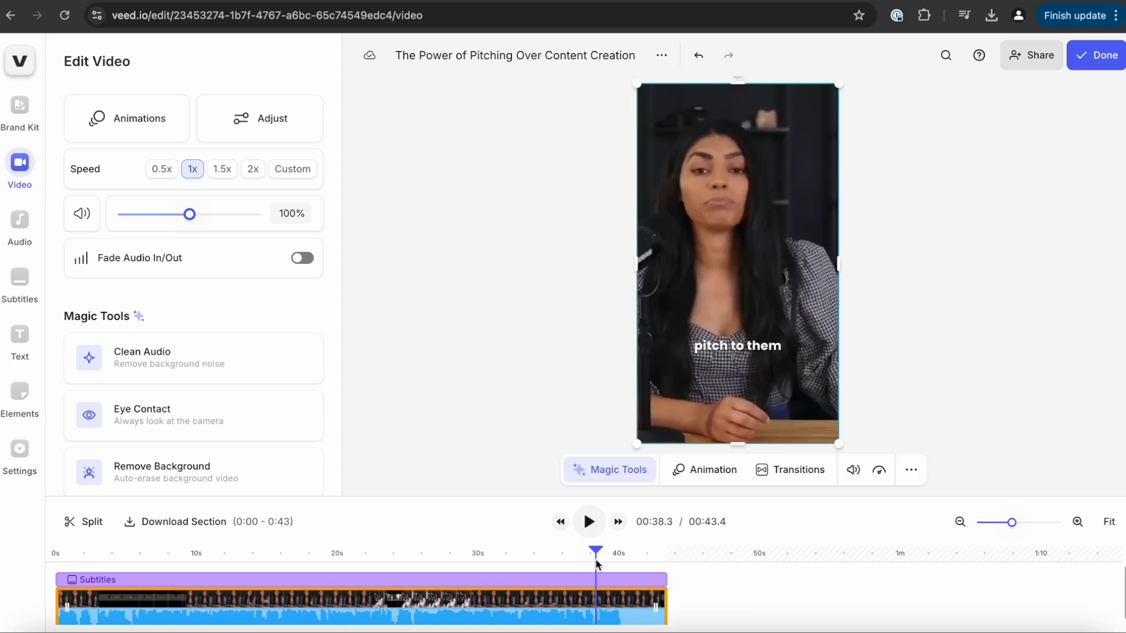
pyautogui.press('space')
pyautogui.press('space')
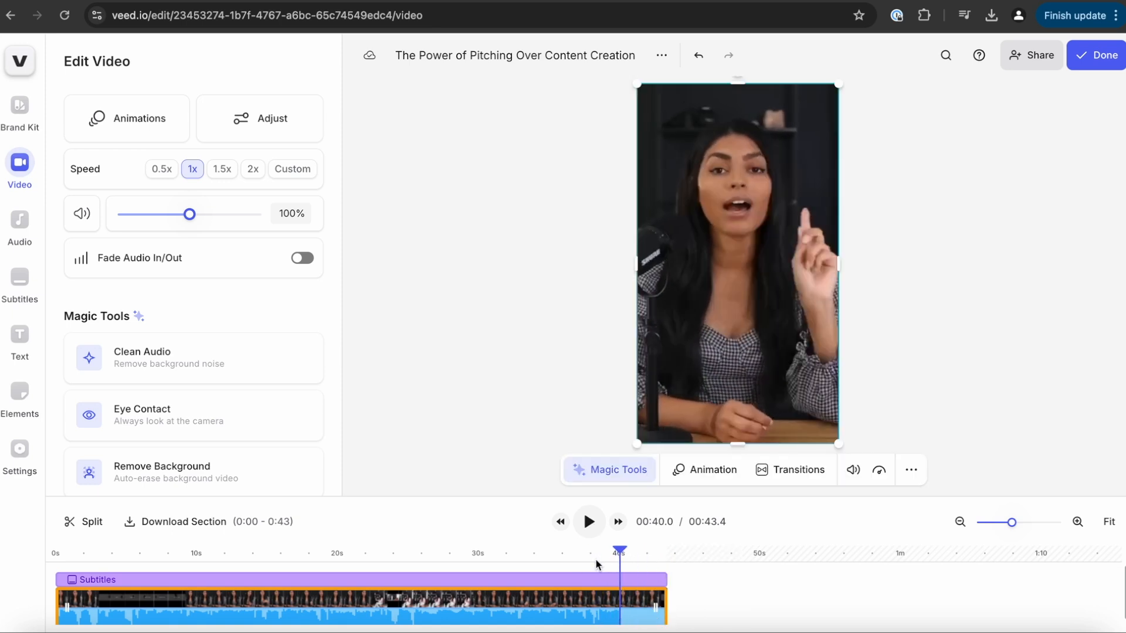
# Select the subtitle line "So when they're" and move the subtitles higher in the frame, centred over the chest.
pyautogui.click(452, 580)
pyautogui.scroll(-10, 258, 410)
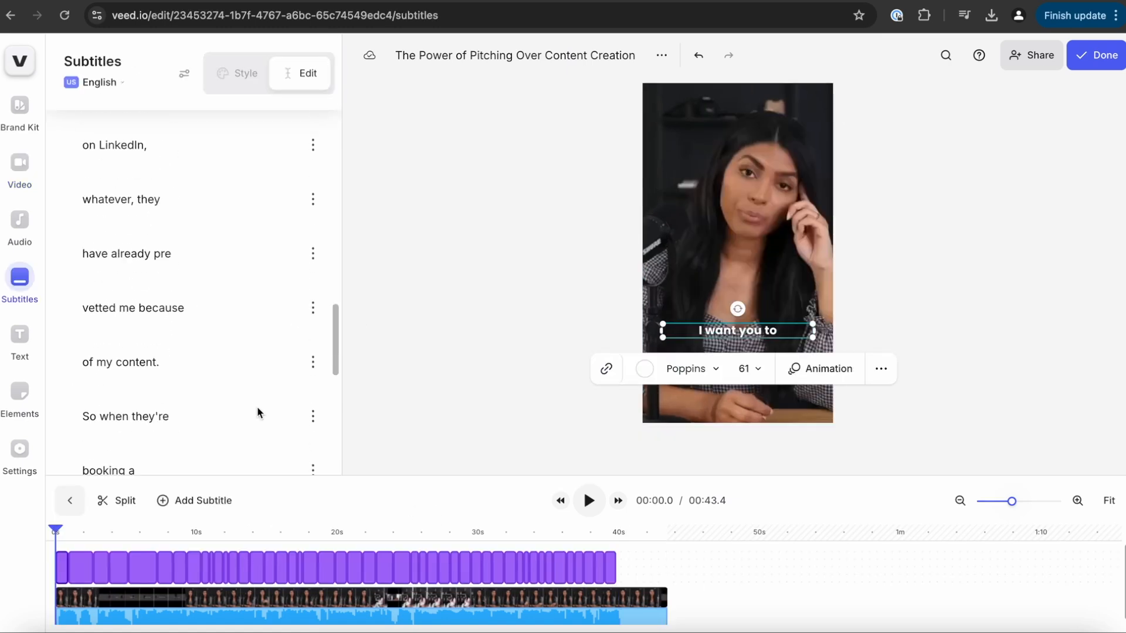
pyautogui.scroll(-5, 258, 413)
pyautogui.click(190, 411)
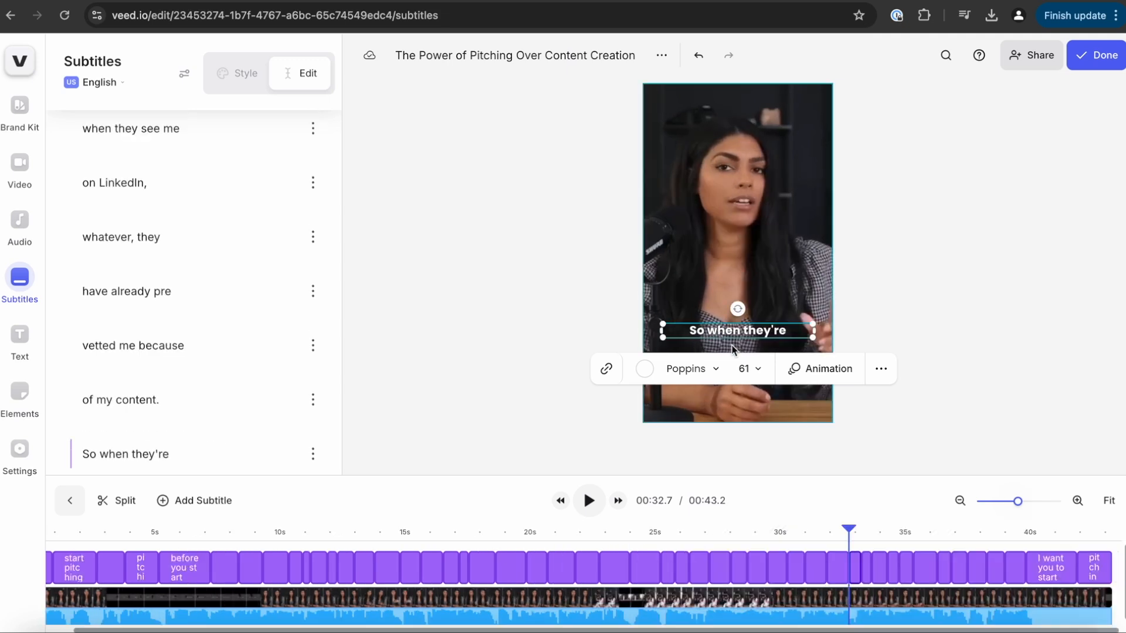
pyautogui.moveTo(737, 331); pyautogui.dragTo(738, 302)
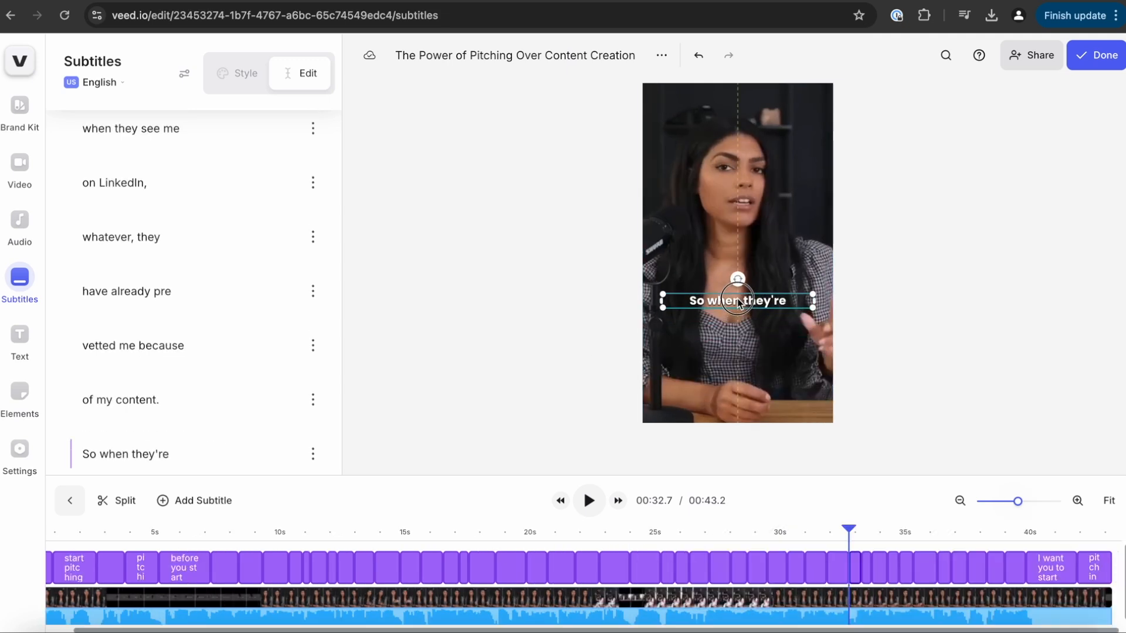
# Toggle the Burn Subtitles option and export the clip in HD quality.
pyautogui.click(1089, 60)
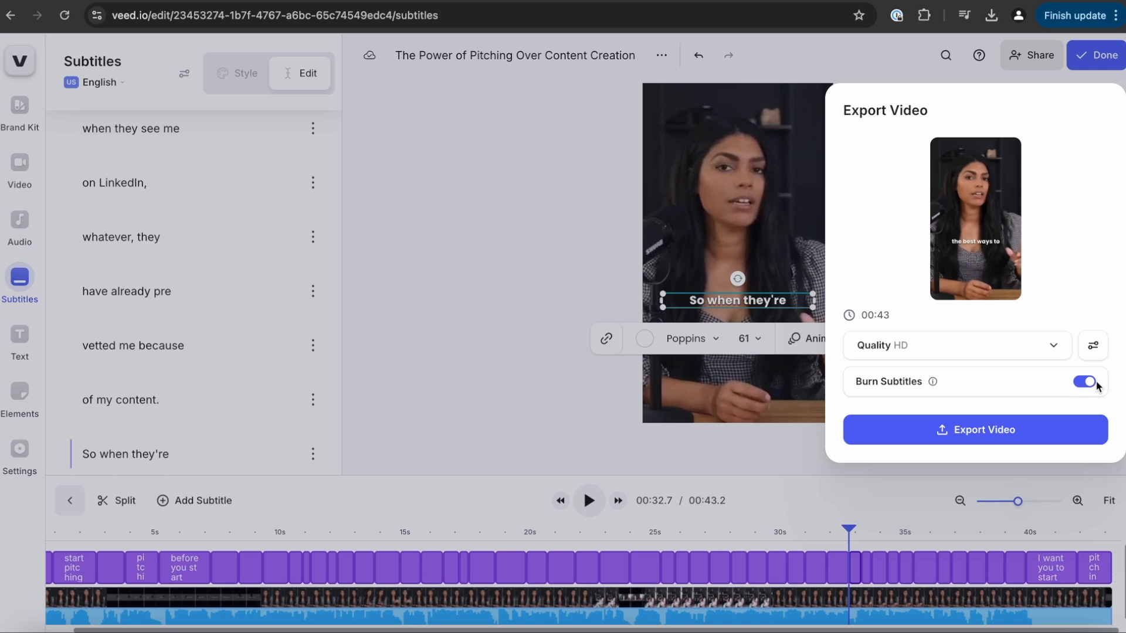
pyautogui.click(1085, 384)
pyautogui.click(989, 428)
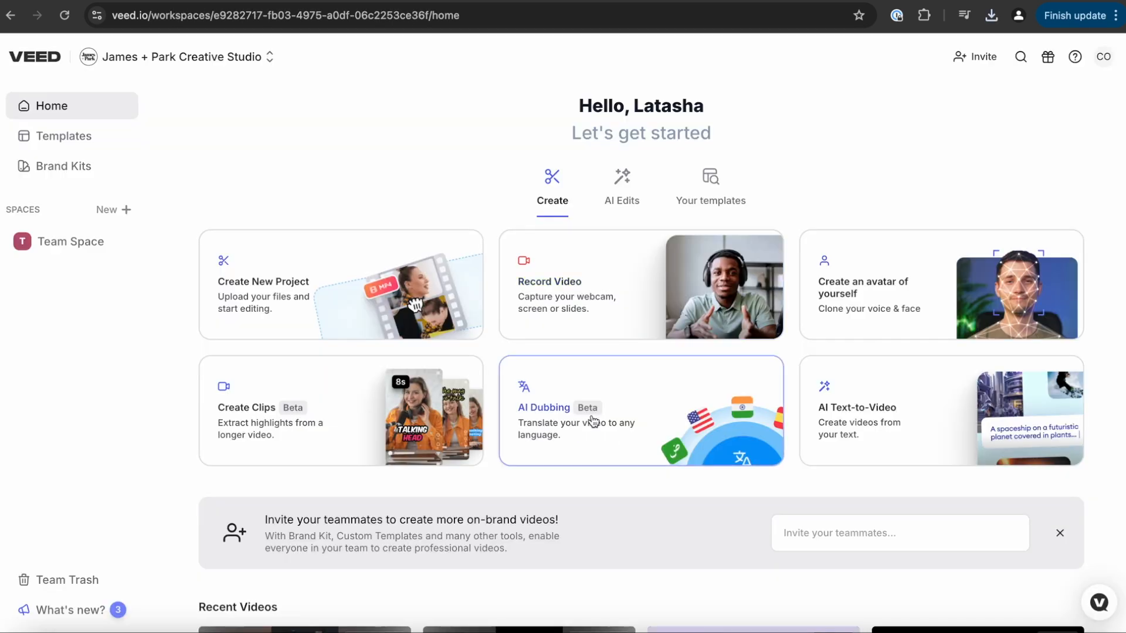
# Start an AI Dubbing project with the video DSC_0416.MP4 and continue to its customization.
pyautogui.click(688, 410)
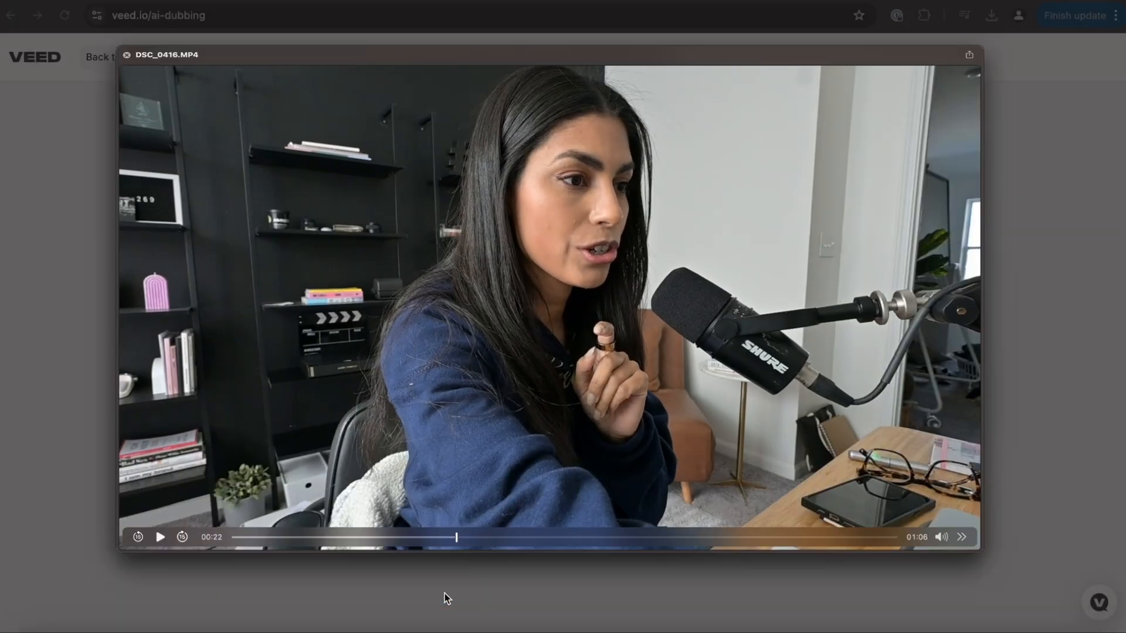
pyautogui.press('space')
pyautogui.press('Return')
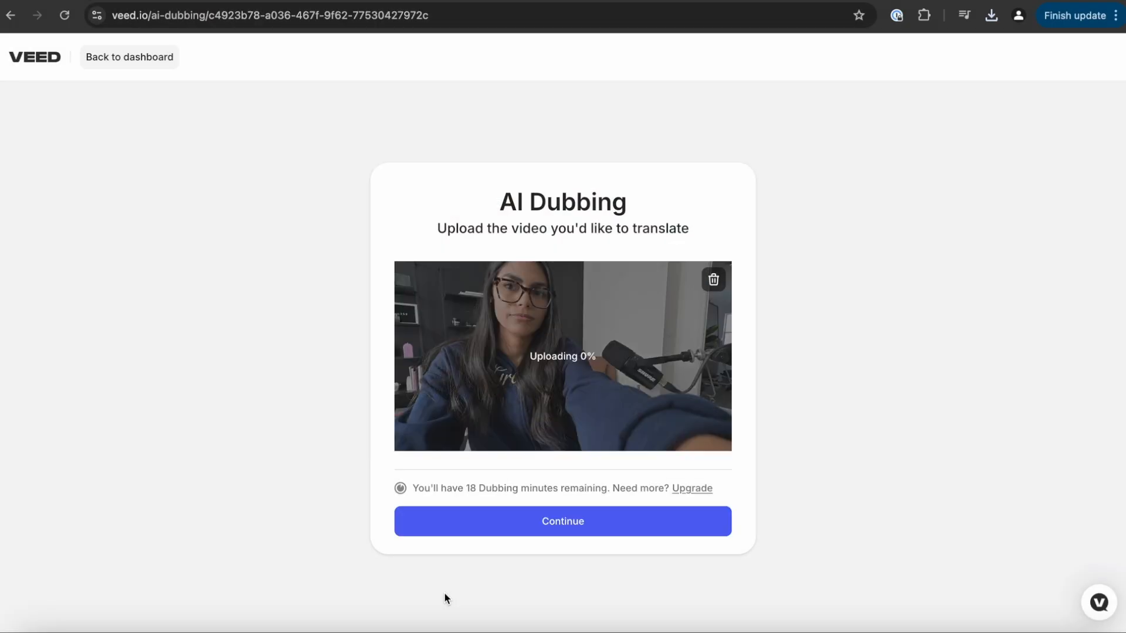
pyautogui.click(541, 523)
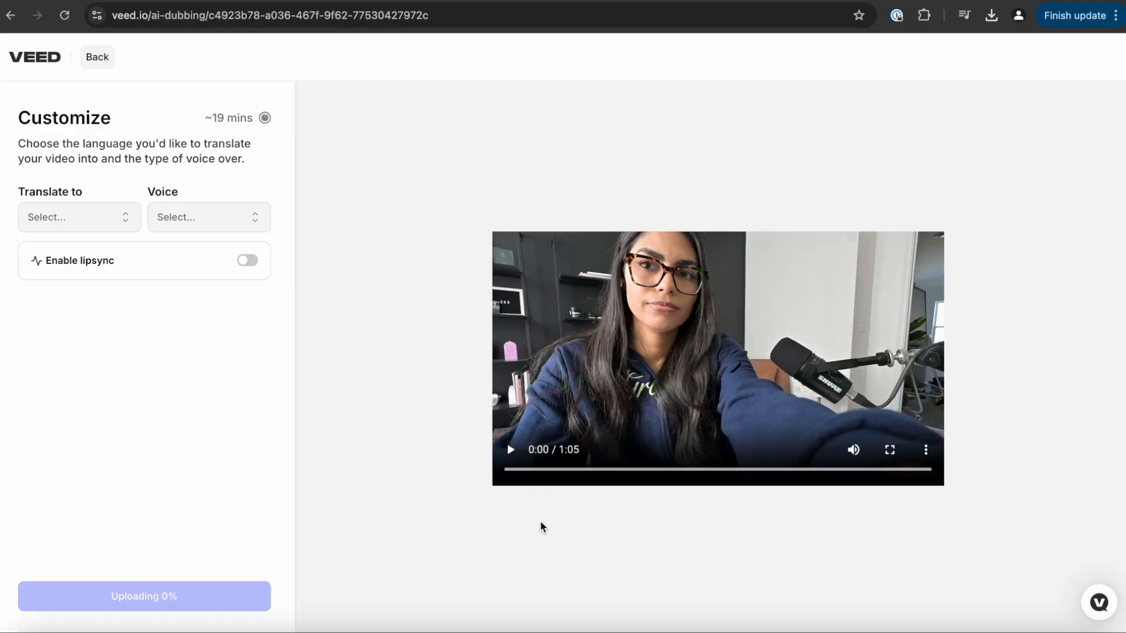
# Set the dubbing language to French and the voice to Match Video Voice.
pyautogui.click(121, 223)
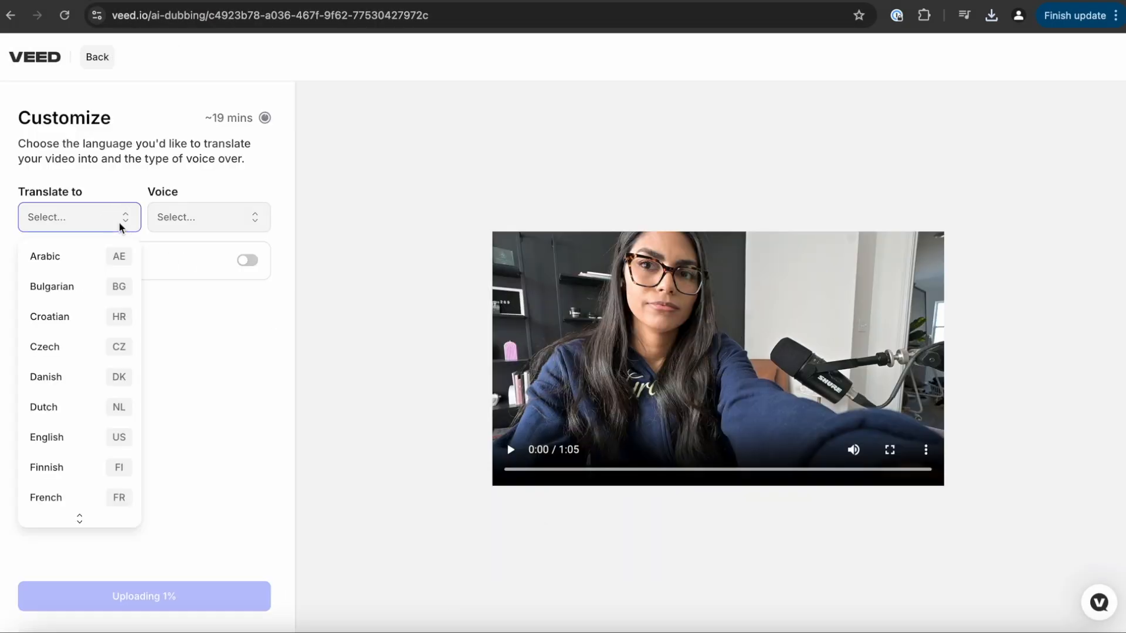
pyautogui.scroll(-2, 83, 311)
pyautogui.click(65, 454)
pyautogui.click(216, 221)
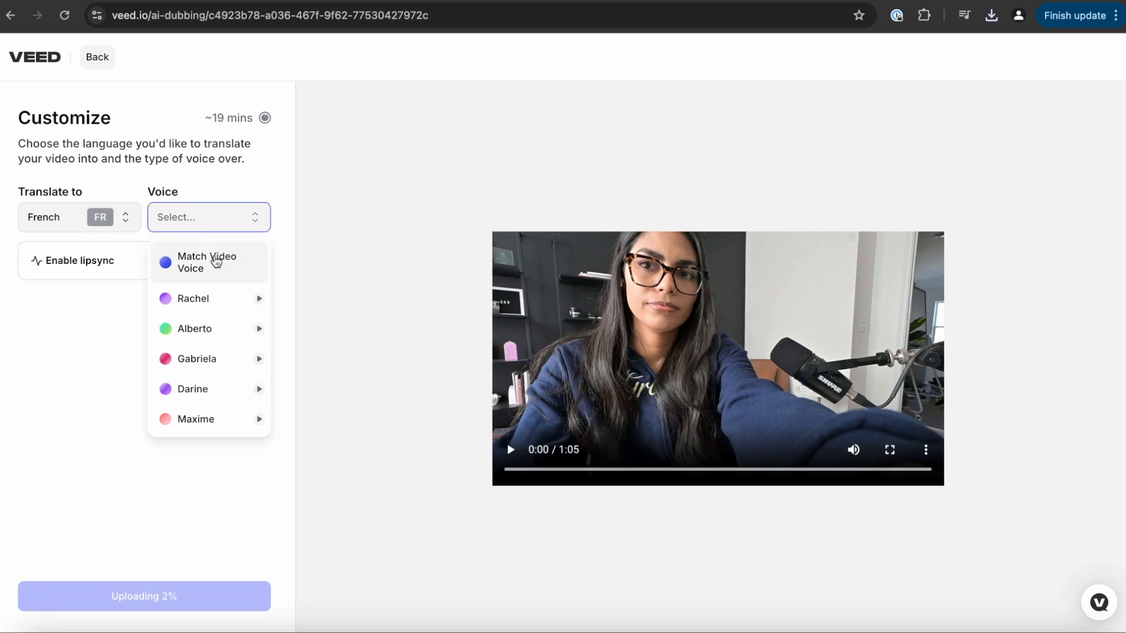
pyautogui.click(216, 263)
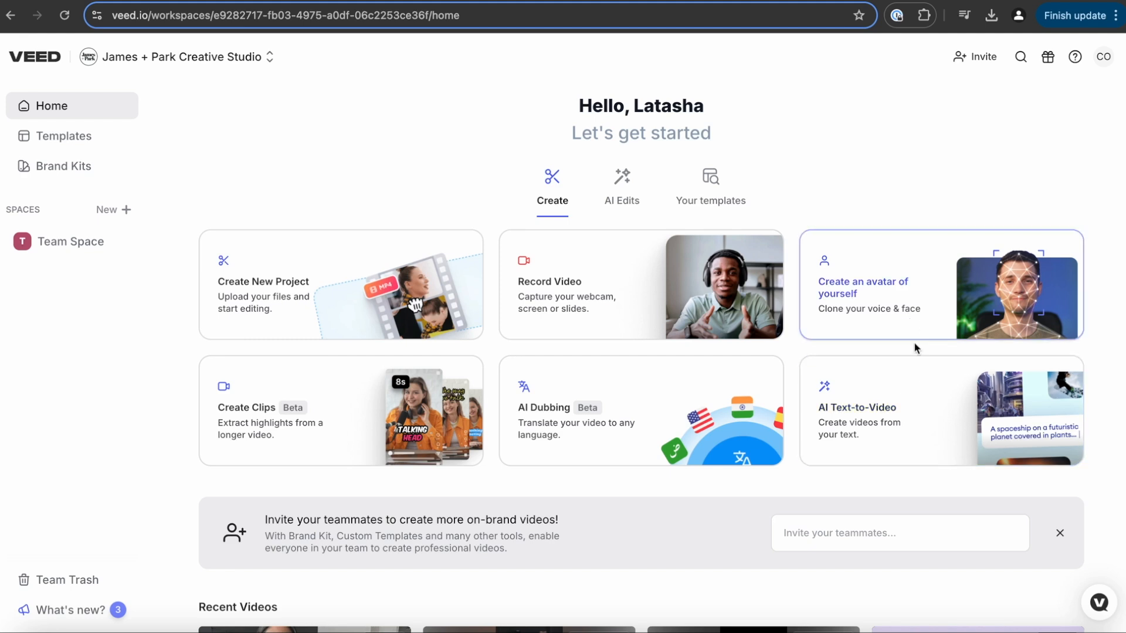
# Generate a social media AI Text-to-Video from the topic "create a video explaining how to start a video podcast".
pyautogui.click(913, 411)
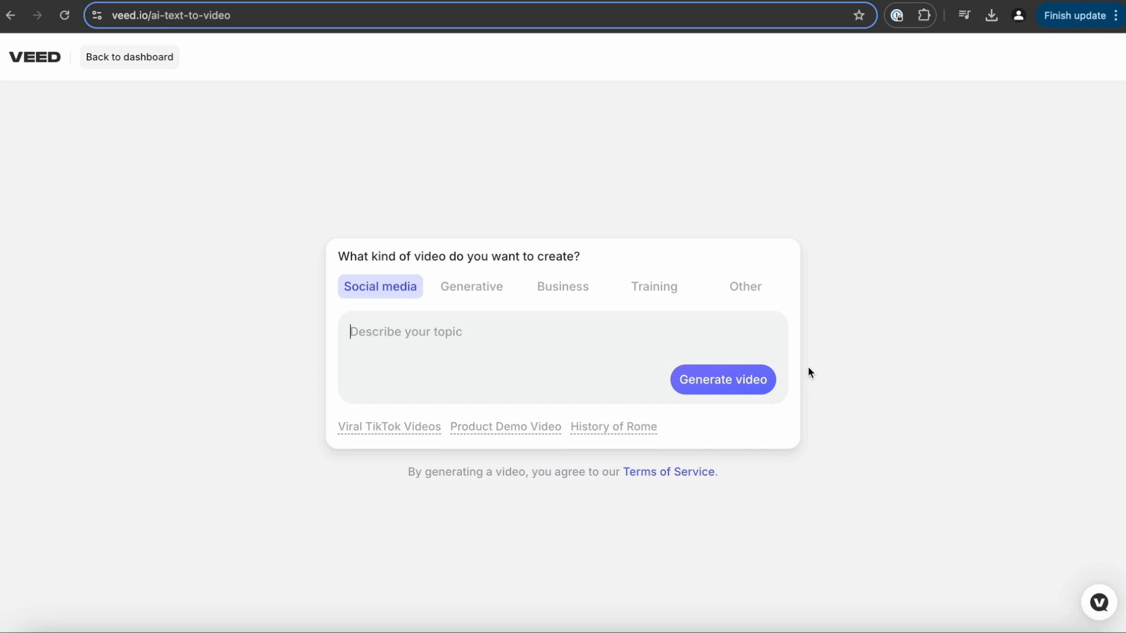
pyautogui.write('cr')
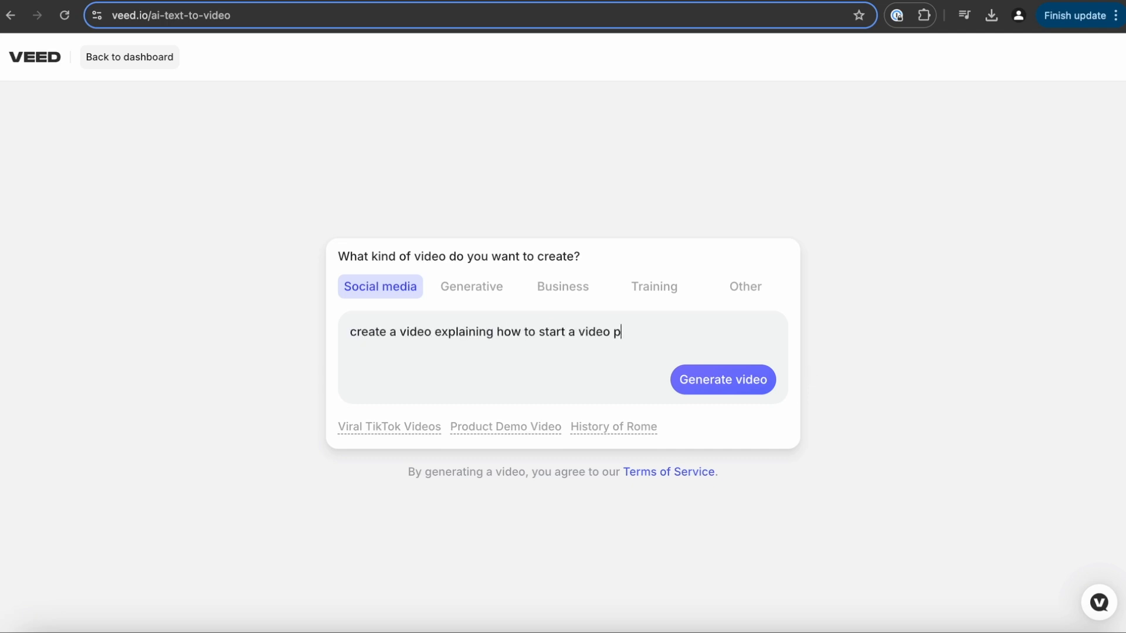
pyautogui.click(740, 388)
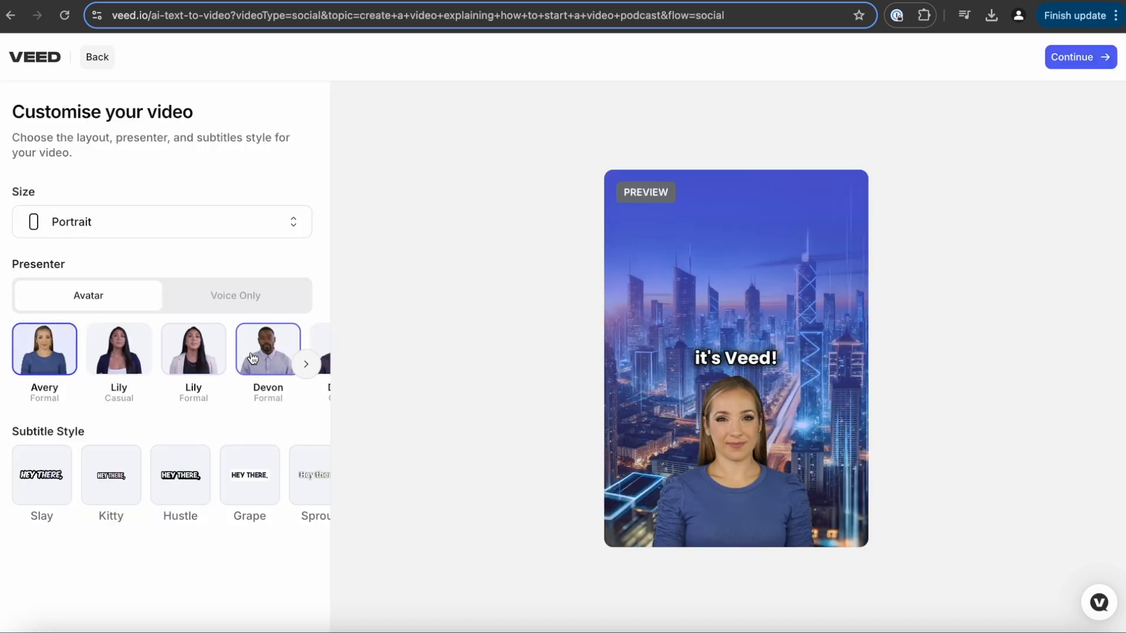
# Set the presenter to Voice Only and browse the English voices, keeping Amanda Multilingual.
pyautogui.click(236, 300)
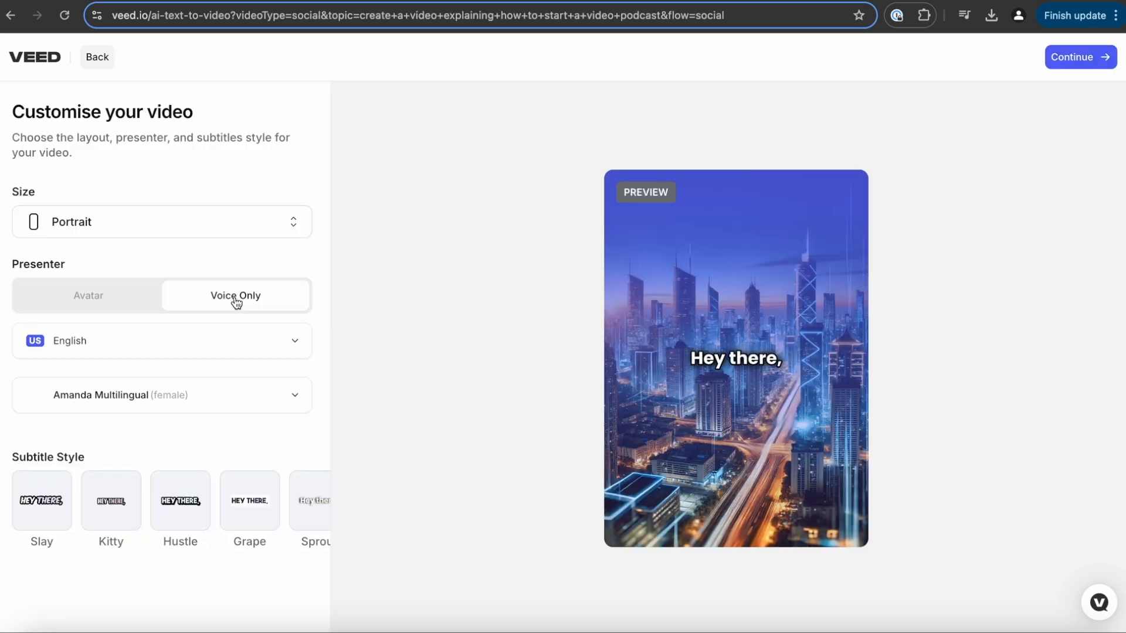
pyautogui.click(195, 394)
pyautogui.scroll(-10, 185, 504)
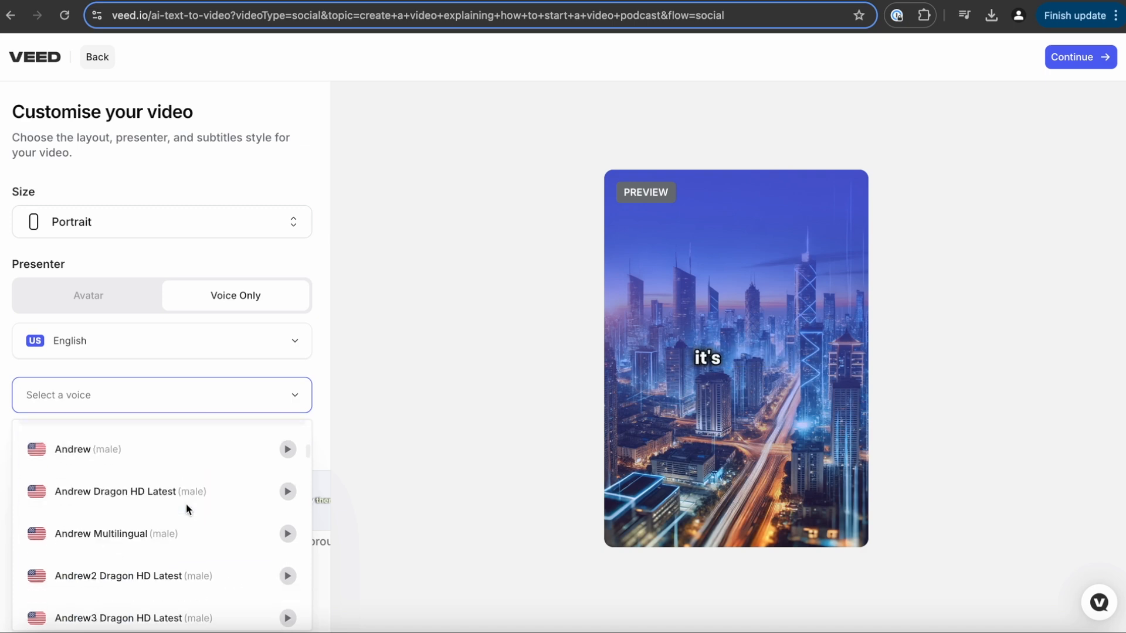
pyautogui.scroll(-3, 185, 504)
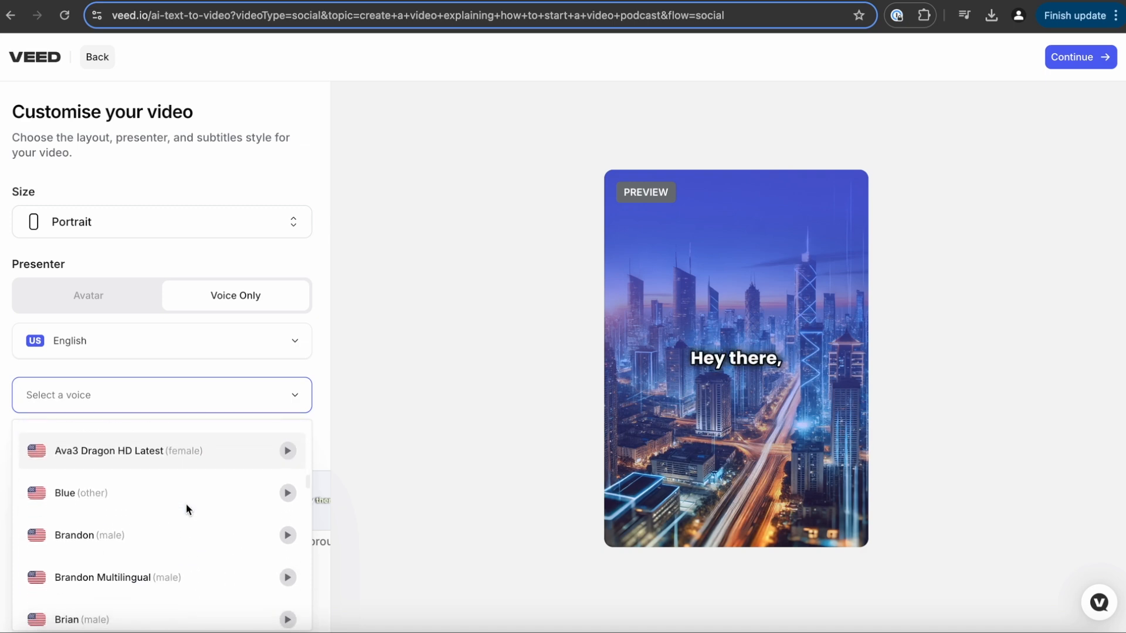
pyautogui.scroll(10, 185, 505)
pyautogui.click(331, 360)
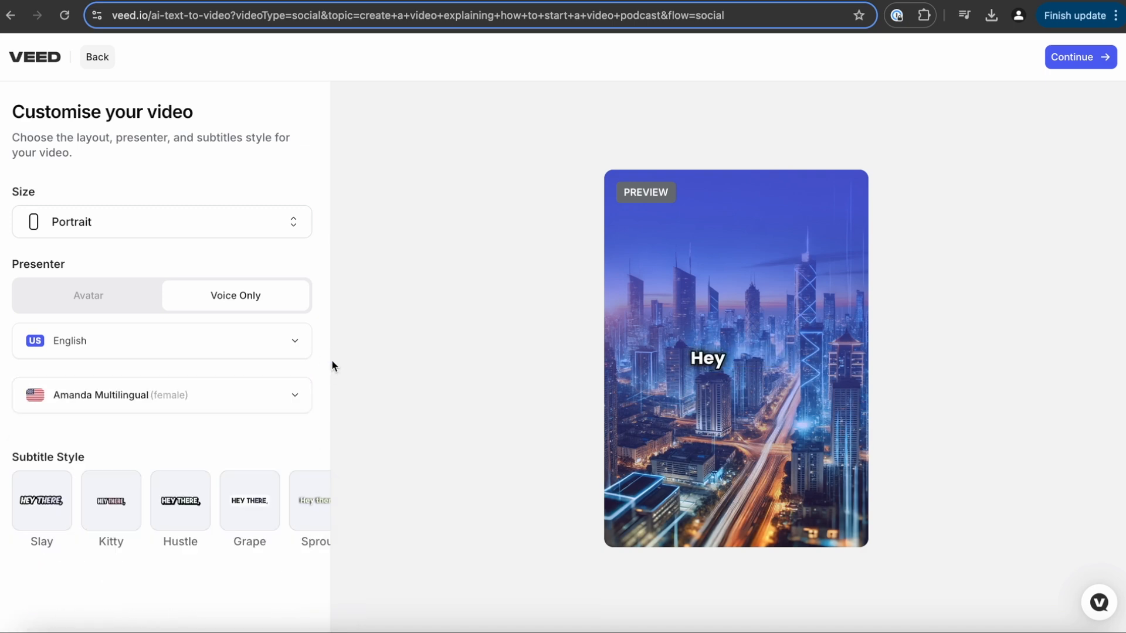
# Choose the Grape subtitle style and accept the generated script to create the video.
pyautogui.click(243, 535)
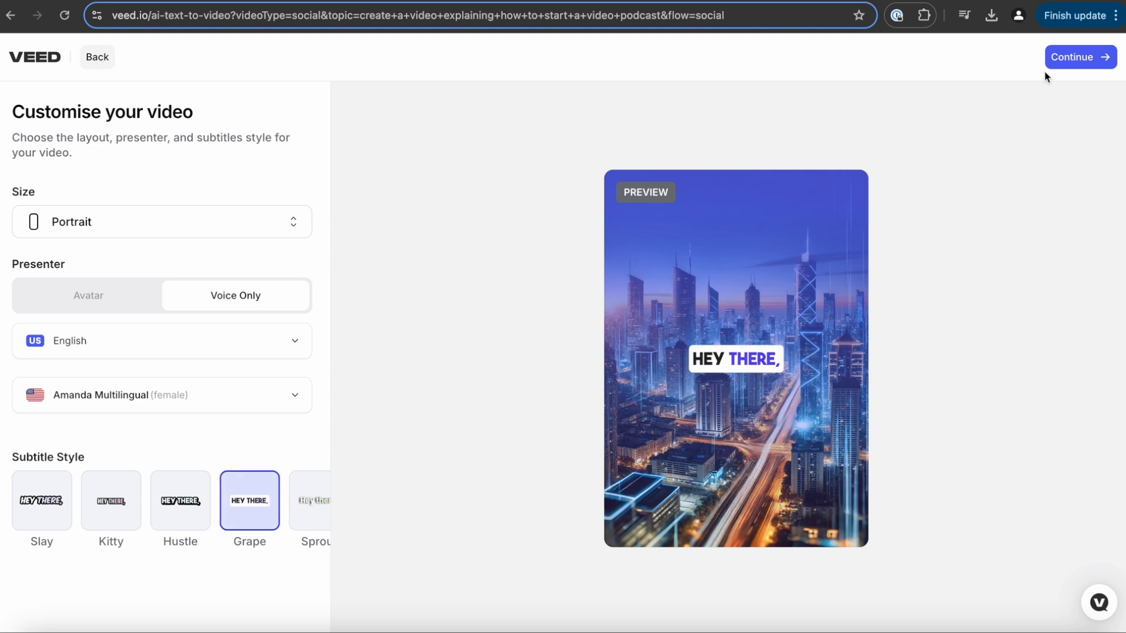
pyautogui.click(1062, 62)
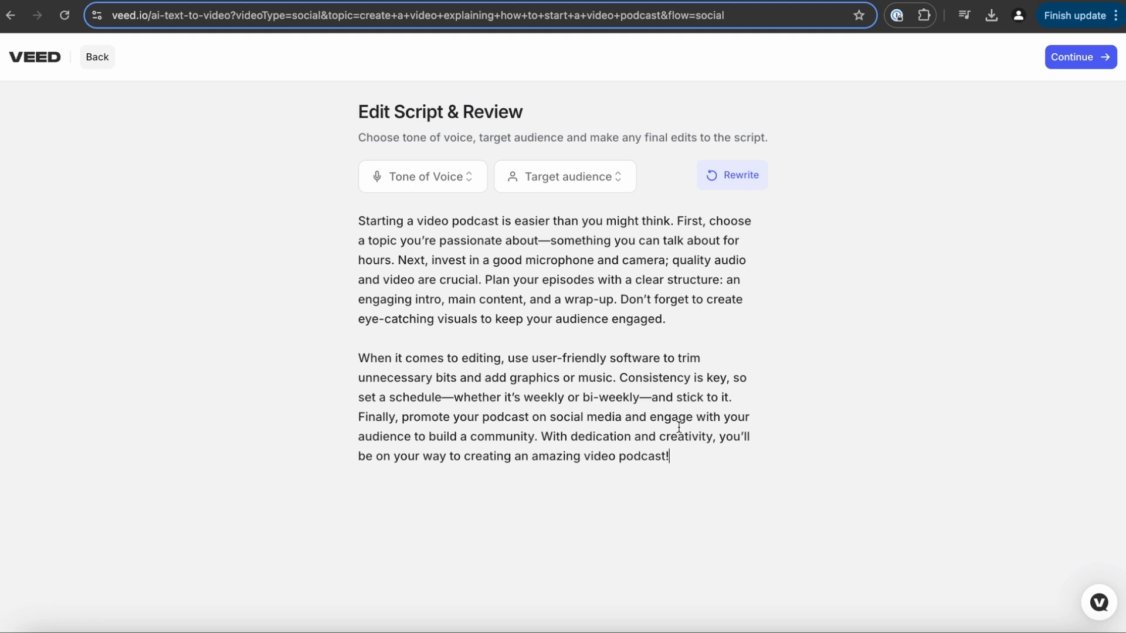
pyautogui.click(1071, 61)
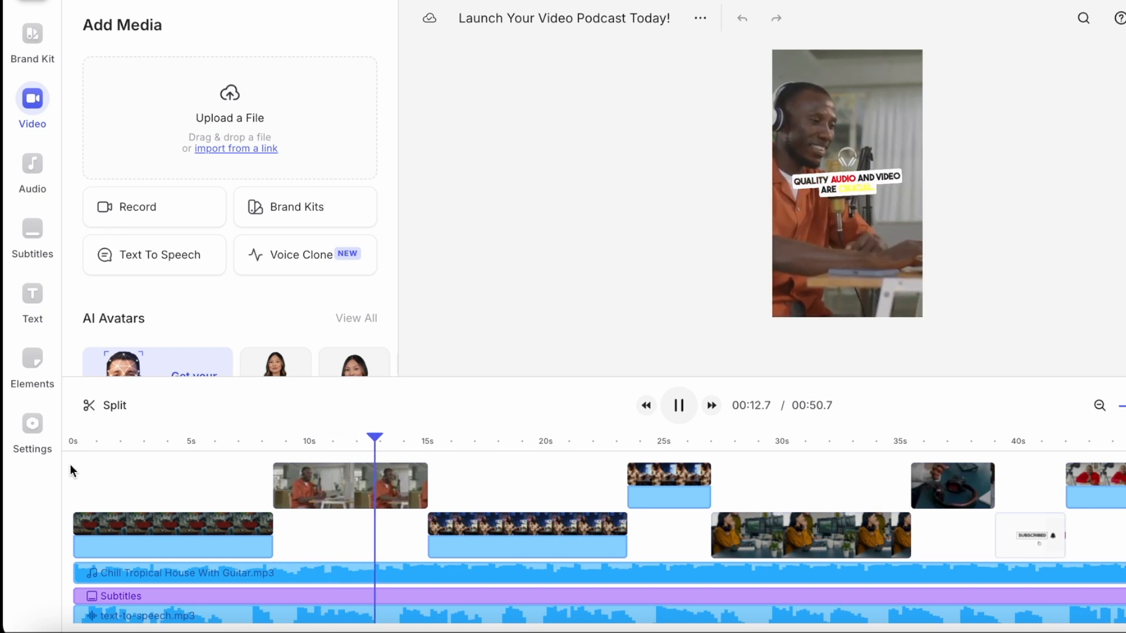
# Apply the Rizz style to the subtitles of the generated video.
pyautogui.scroll(-3, 228, 260)
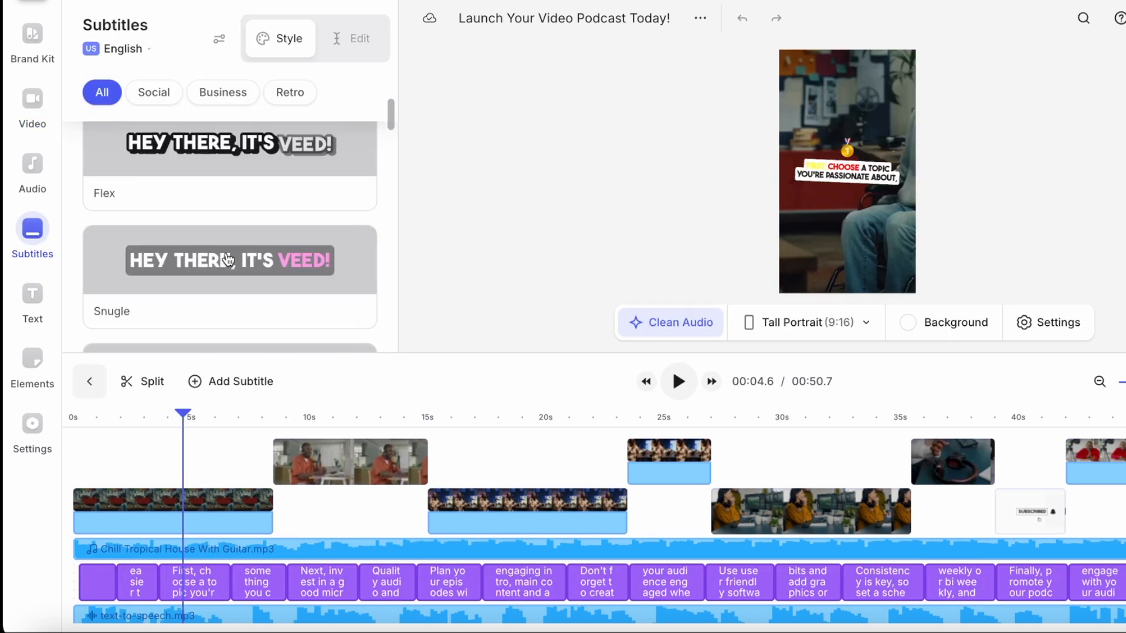
pyautogui.scroll(-2, 227, 260)
pyautogui.click(229, 260)
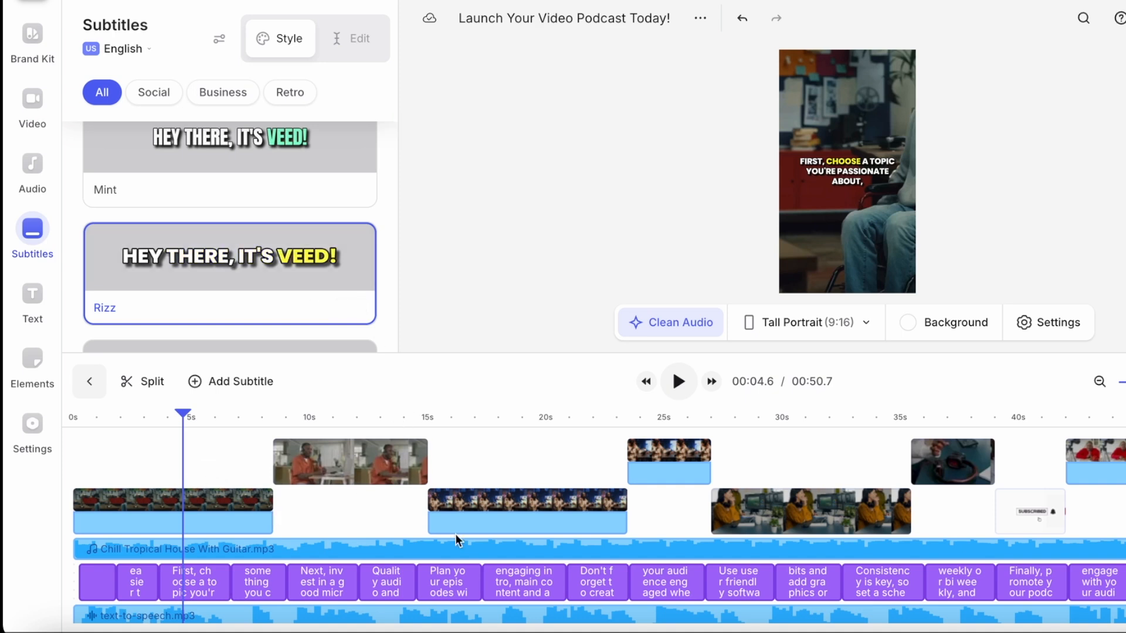
# Scrub through the timeline to about 00:29.6 to check the stock footage and restyled subtitles.
pyautogui.click(502, 458)
pyautogui.click(265, 415)
pyautogui.moveTo(265, 415); pyautogui.dragTo(653, 444)
pyautogui.click(657, 446)
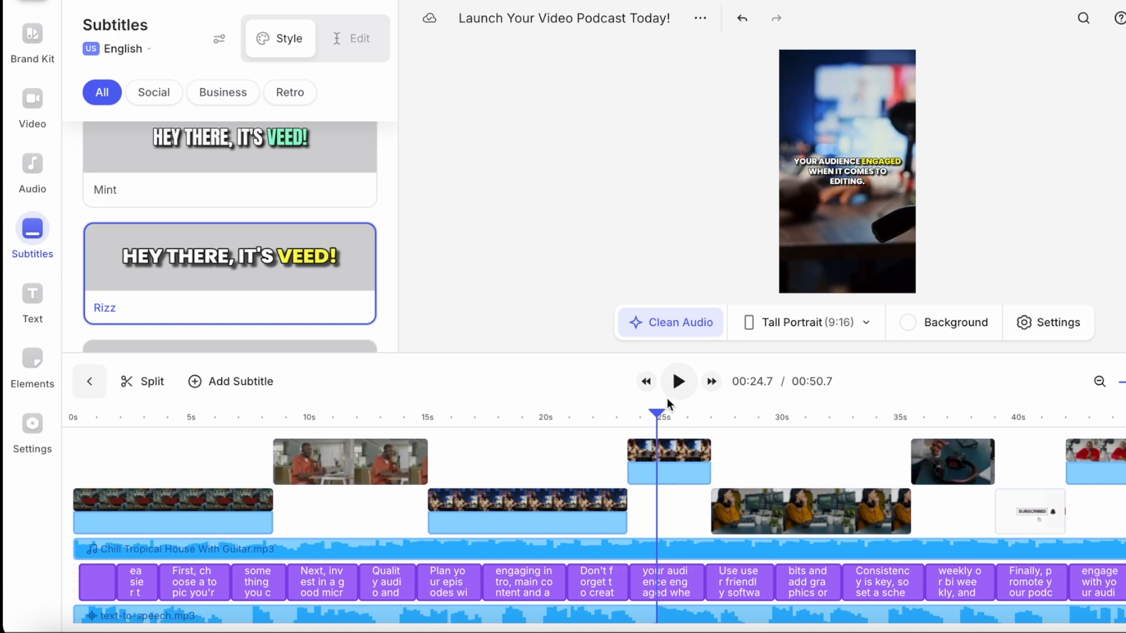
pyautogui.moveTo(711, 420); pyautogui.dragTo(774, 444)
# Replace the clip starting at 00:27.0 with the "podcast" stock video of a woman wearing headphones at a microphone.
pyautogui.click(746, 507)
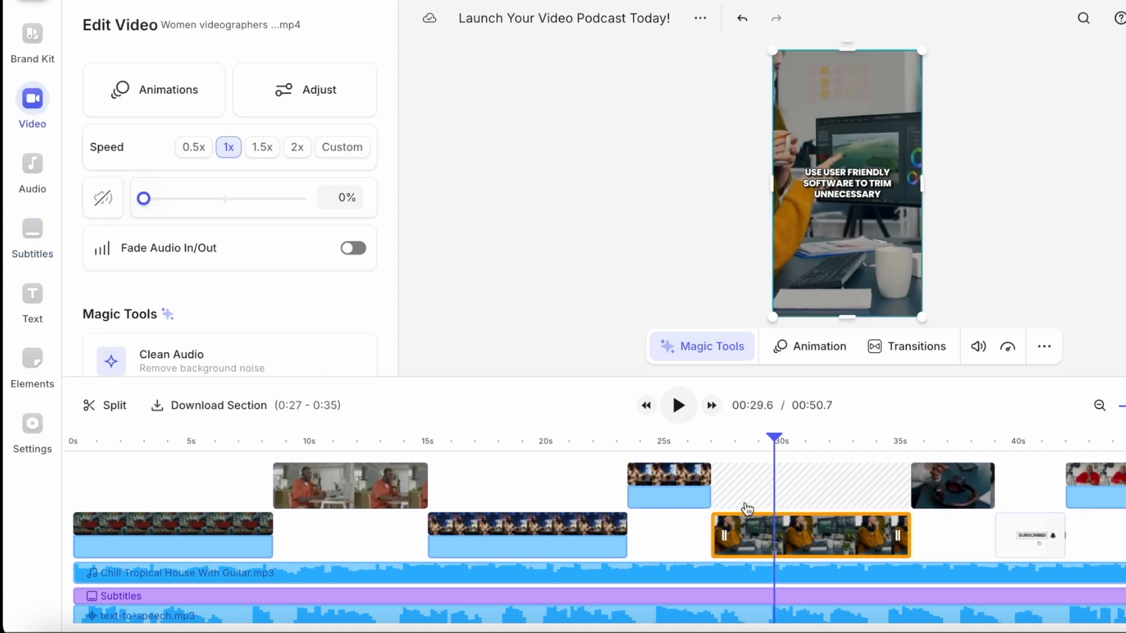
pyautogui.scroll(-10, 304, 308)
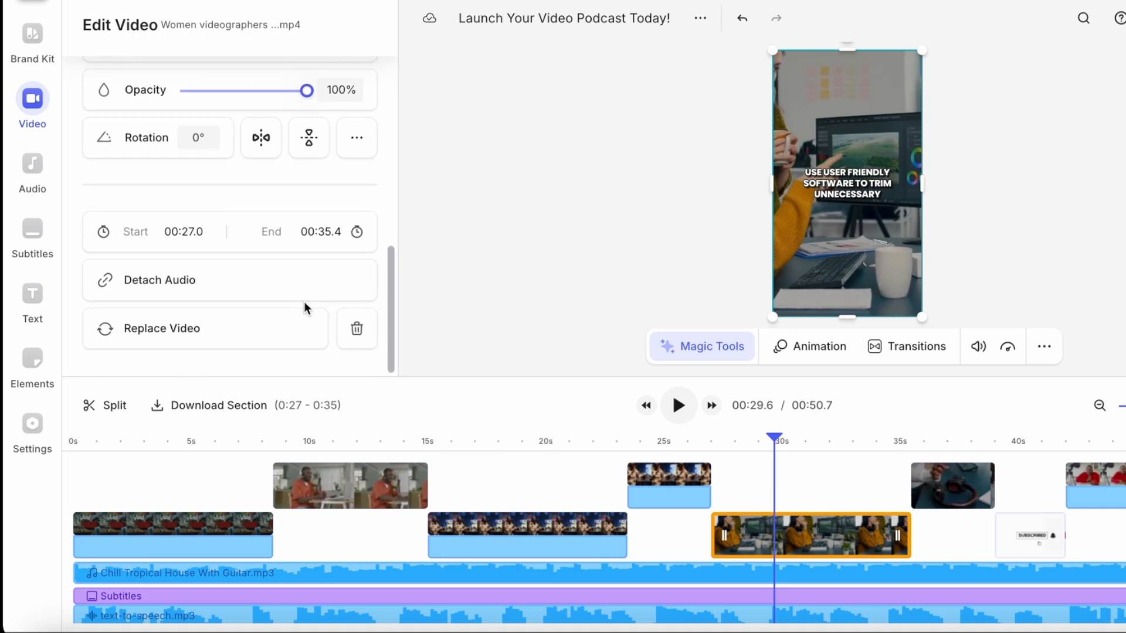
pyautogui.click(314, 335)
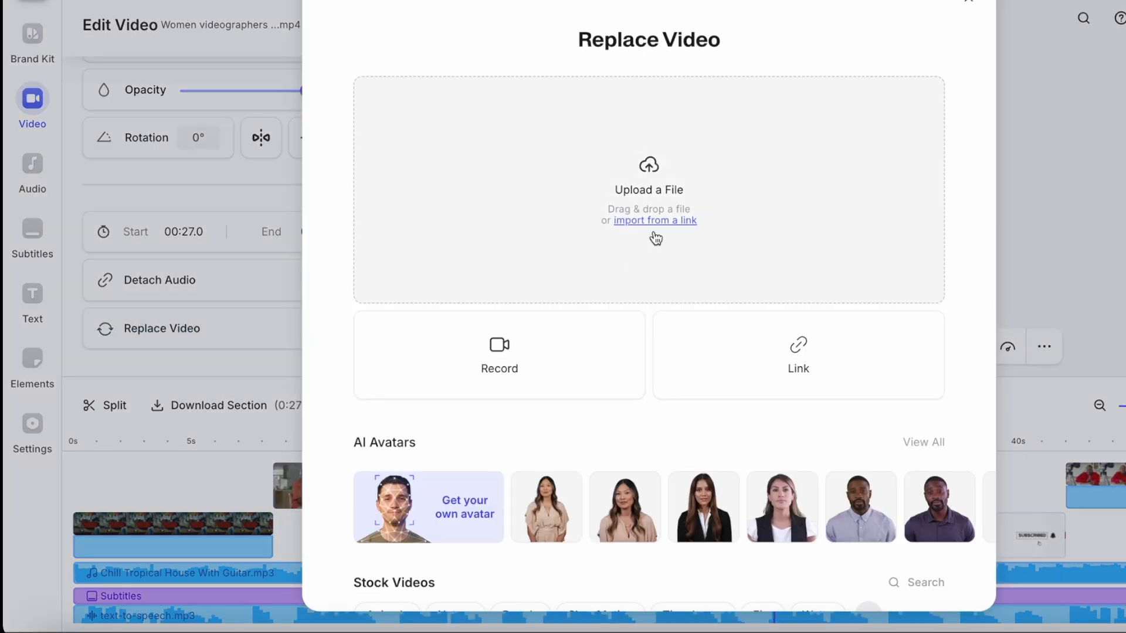
pyautogui.scroll(-3, 580, 391)
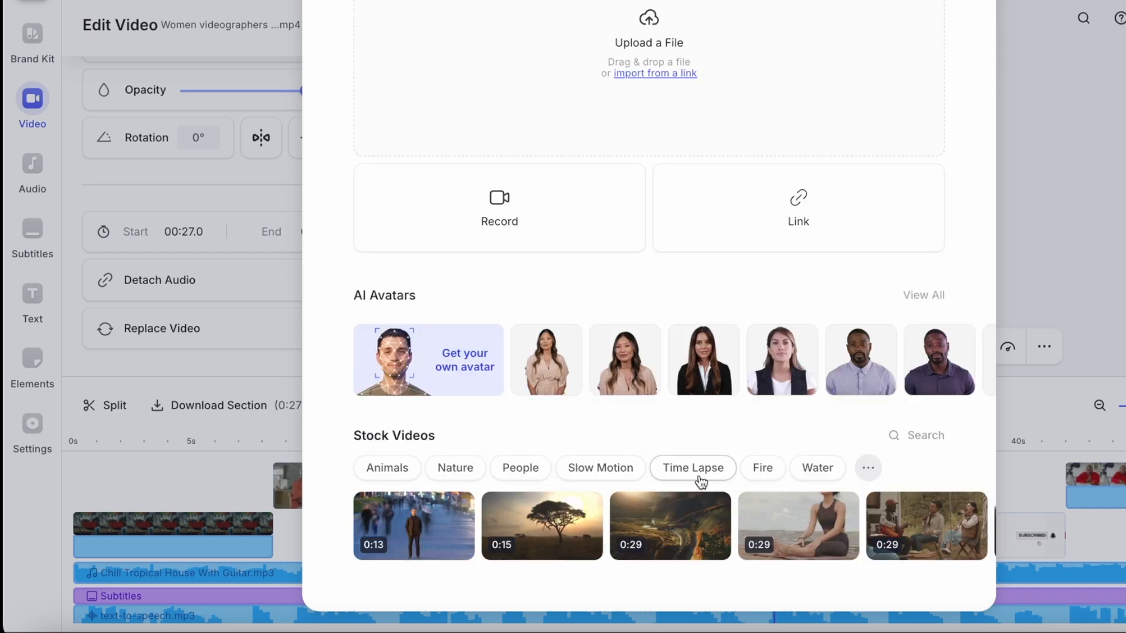
pyautogui.click(923, 443)
pyautogui.click(623, 128)
pyautogui.write('podcast')
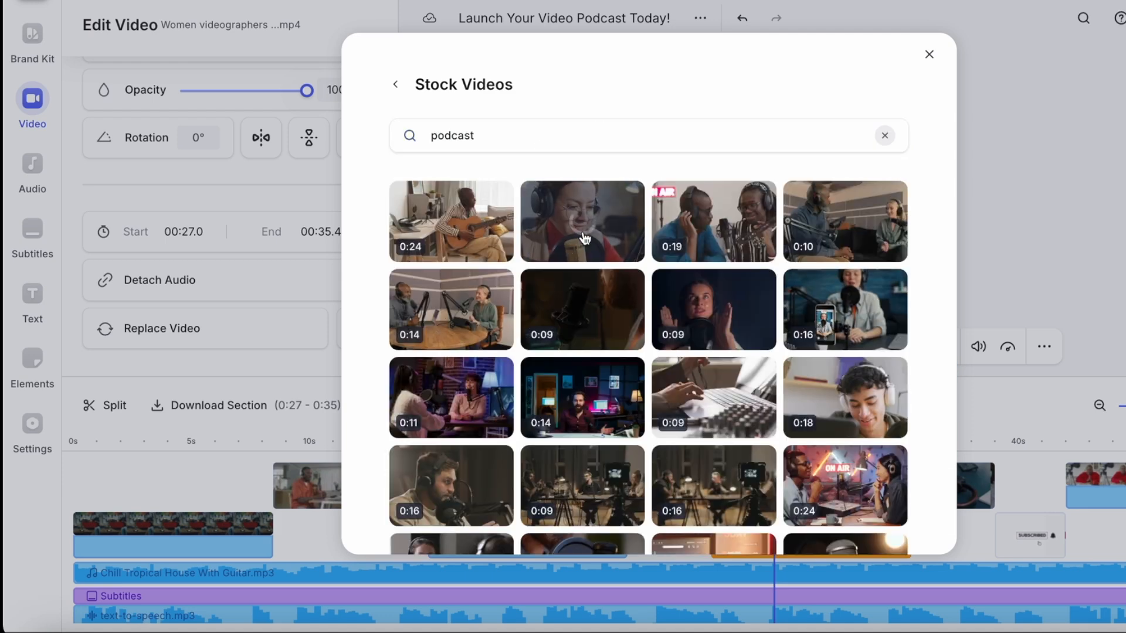
pyautogui.click(585, 237)
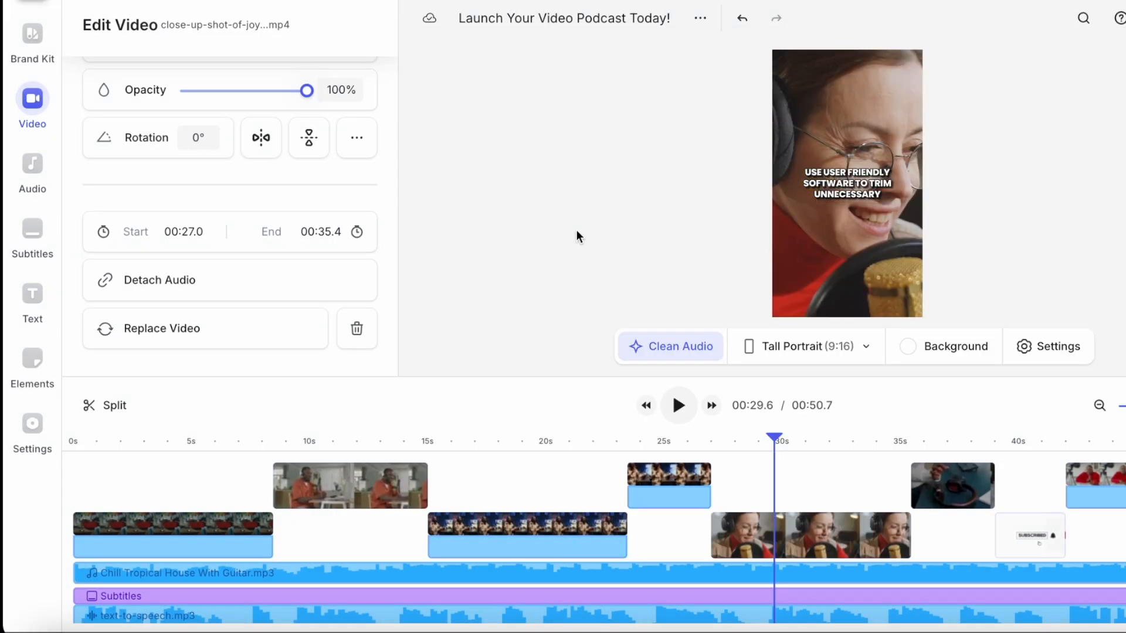
# Play back the replaced clip from about 00:25.8 to 00:31.2.
pyautogui.moveTo(774, 437); pyautogui.dragTo(684, 441)
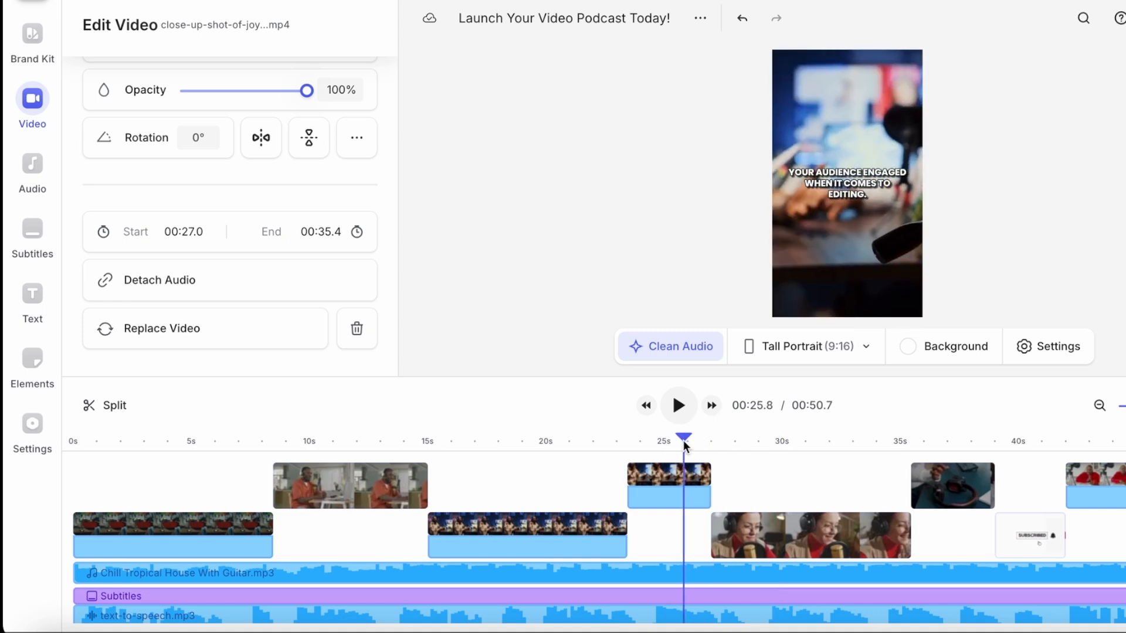
pyautogui.press('space')
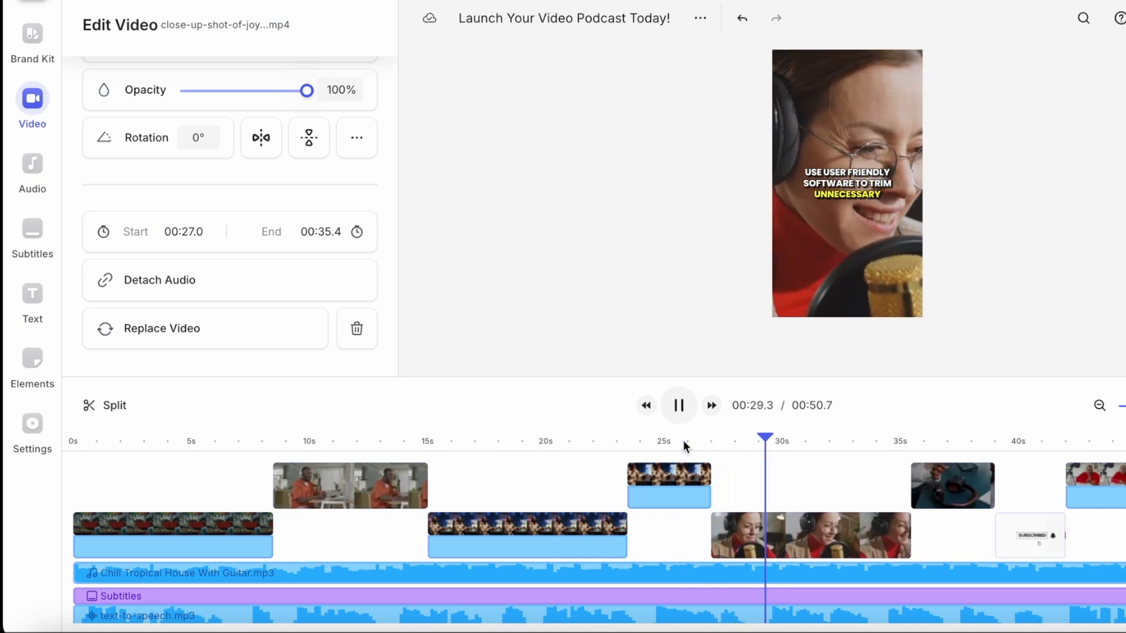
pyautogui.press('space')
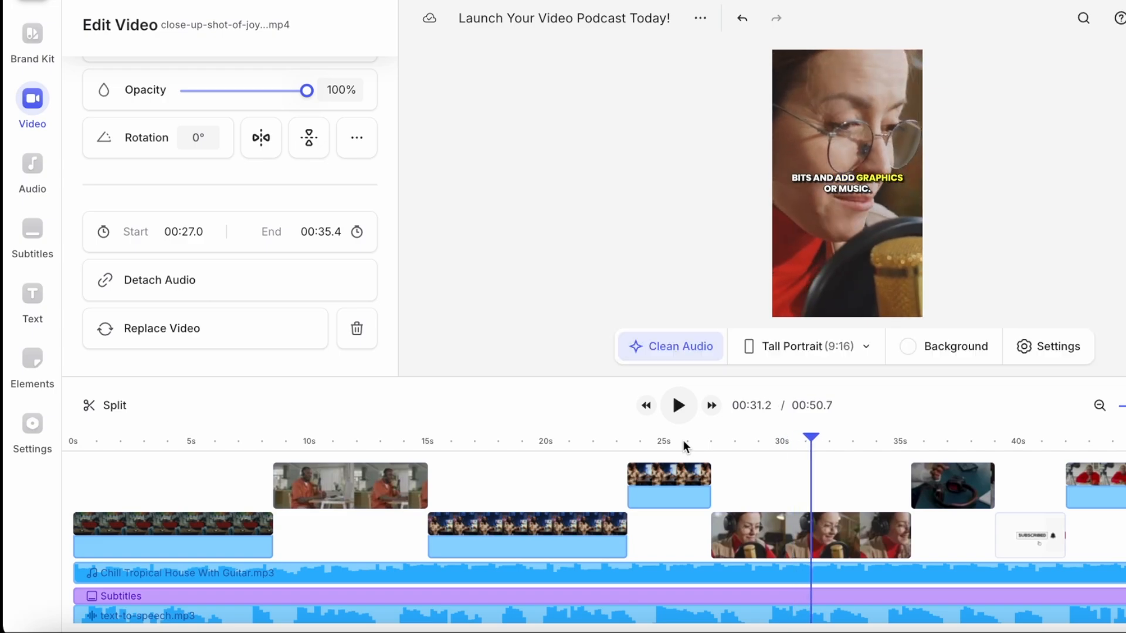